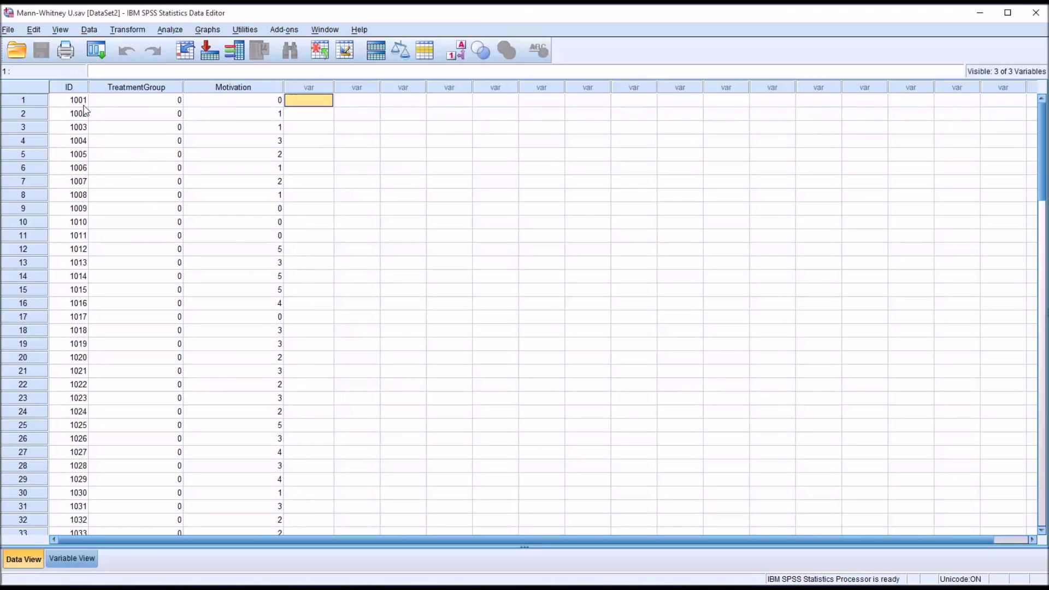
# Turn on value labels to check TreatmentGroup cells down to rows 54–55, then revert to numeric codes
pyautogui.click(127, 88)
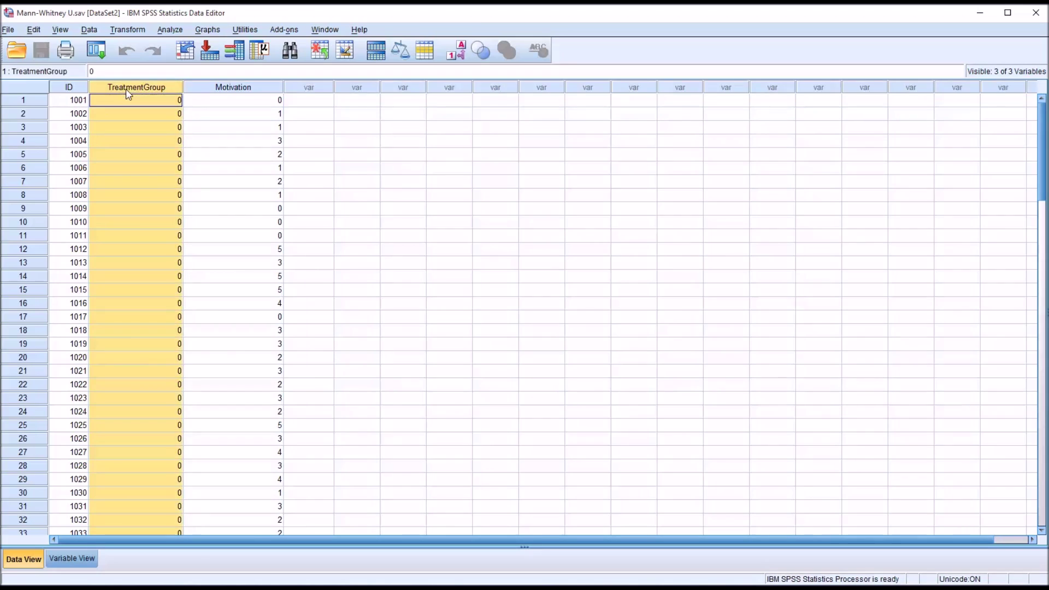
pyautogui.click(456, 53)
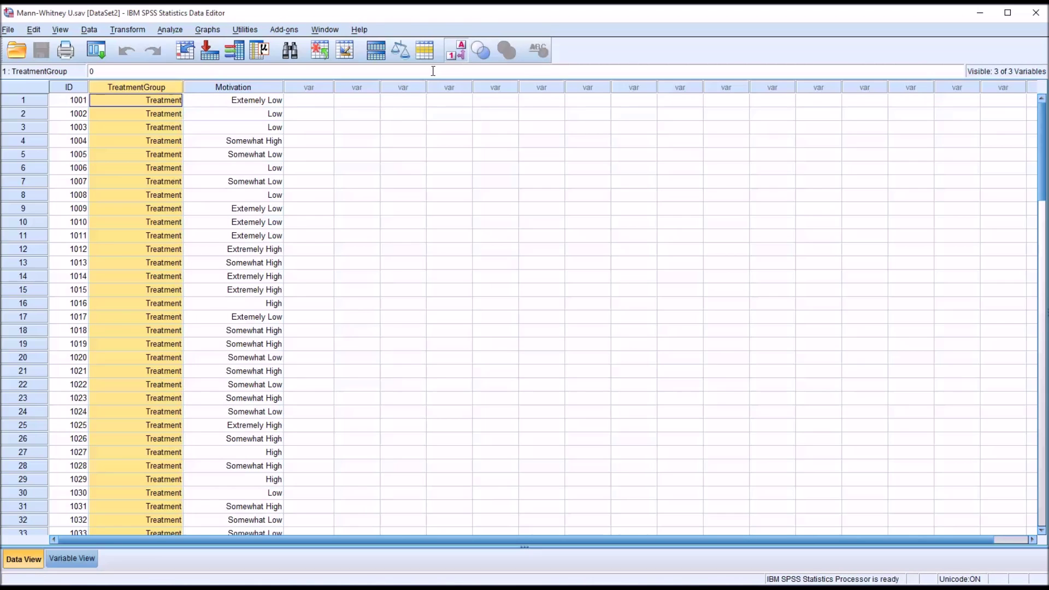
pyautogui.click(127, 115)
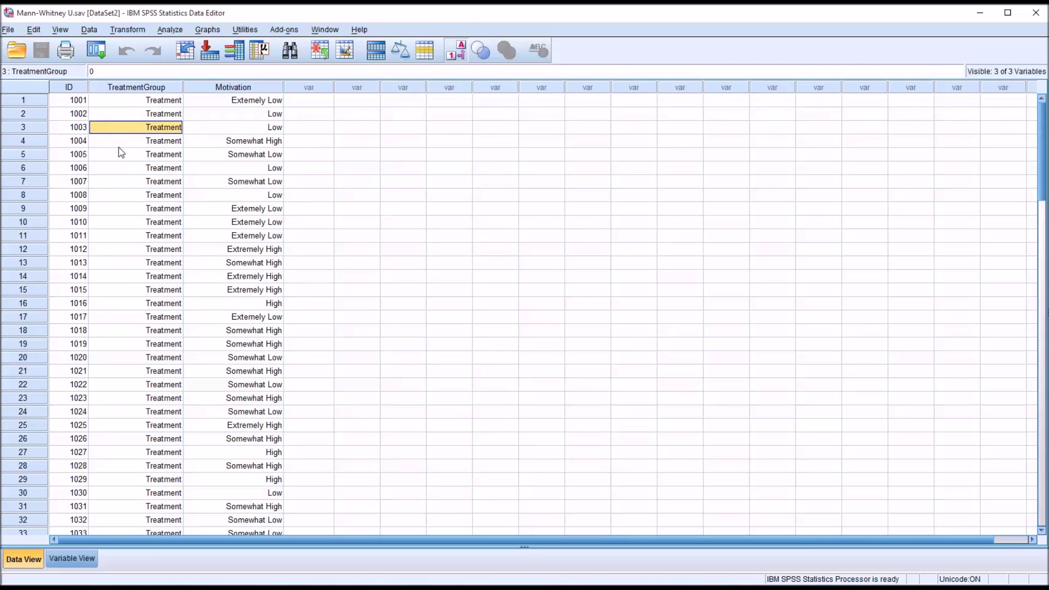
pyautogui.press('Down')
pyautogui.scroll(-16, 1016, 322)
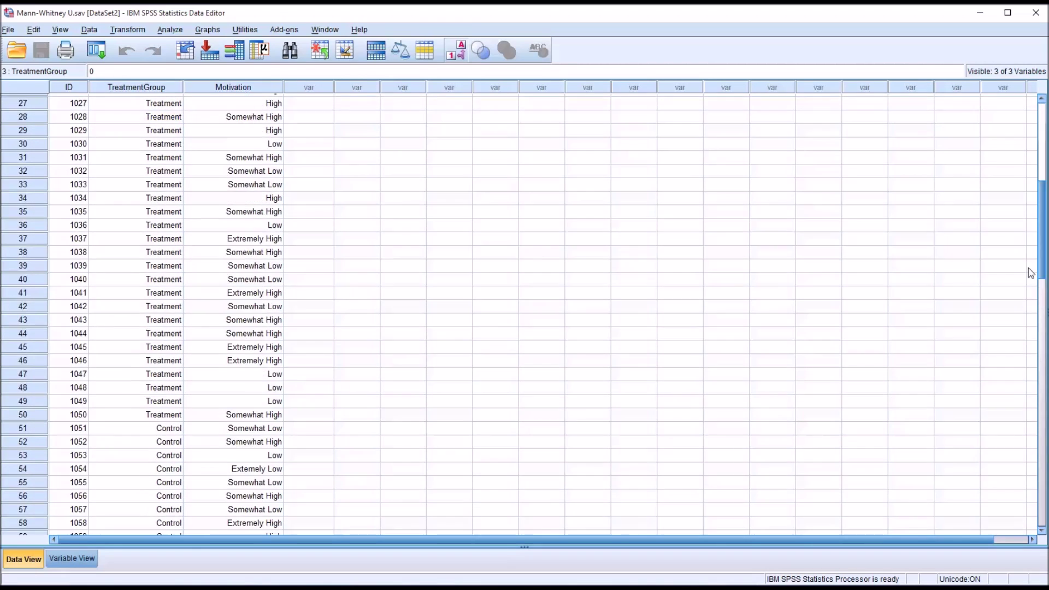
pyautogui.click(136, 164)
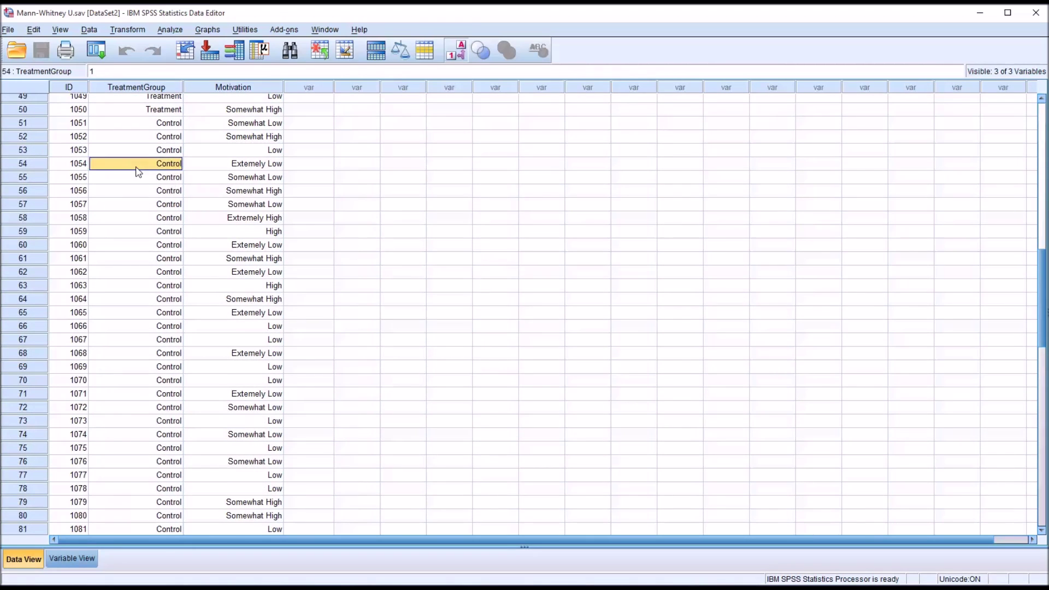
pyautogui.click(131, 178)
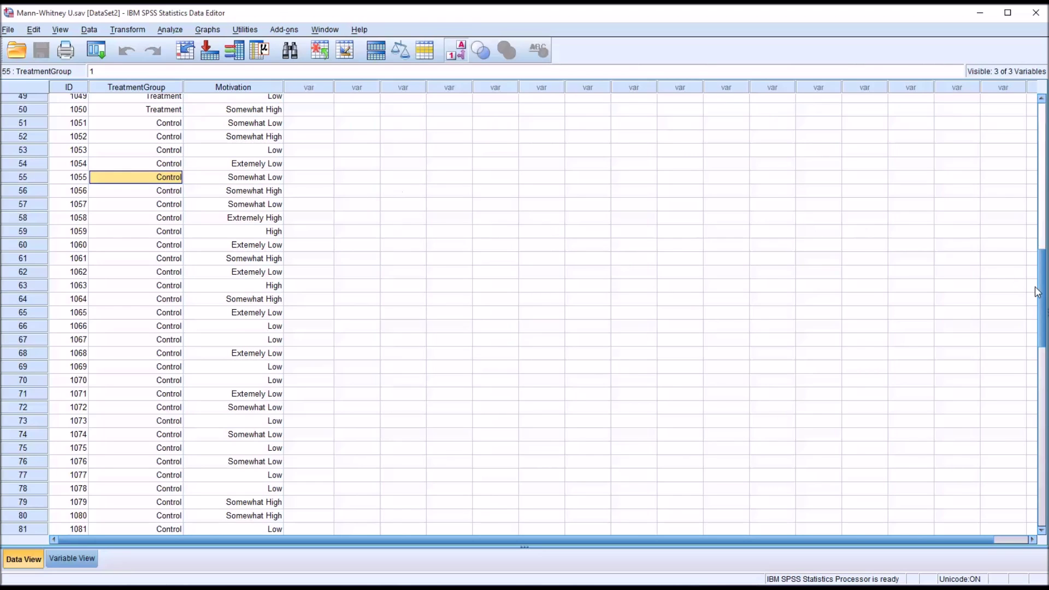
pyautogui.moveTo(1038, 292); pyautogui.dragTo(1011, 141)
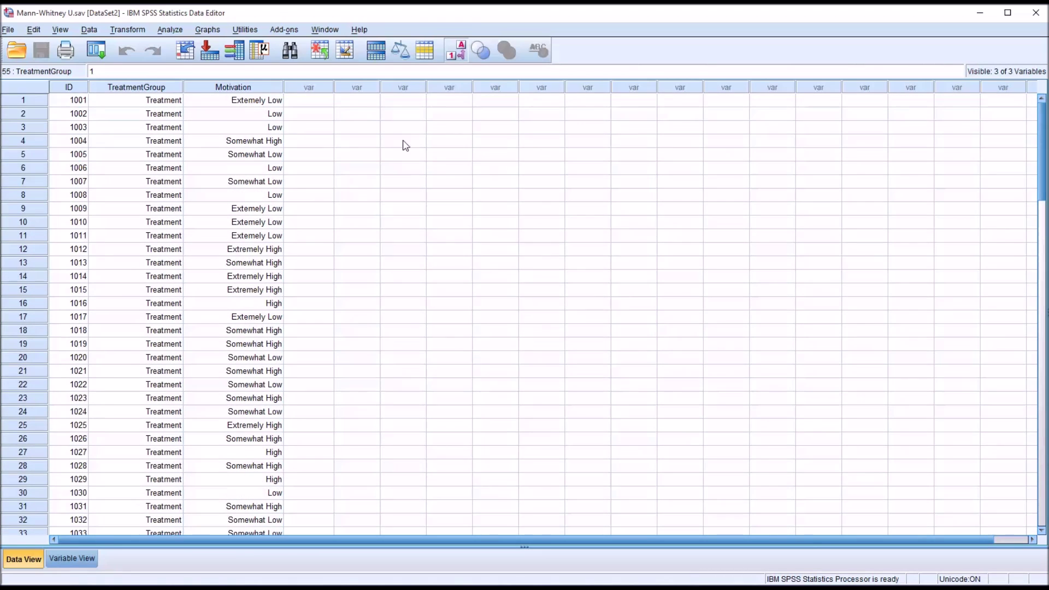
pyautogui.click(251, 89)
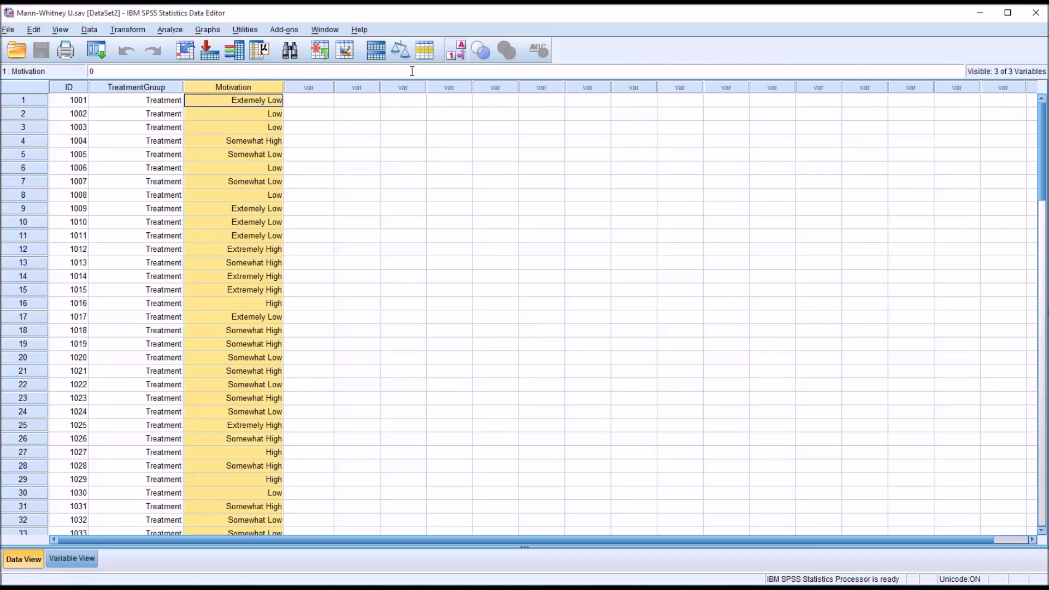
pyautogui.click(455, 50)
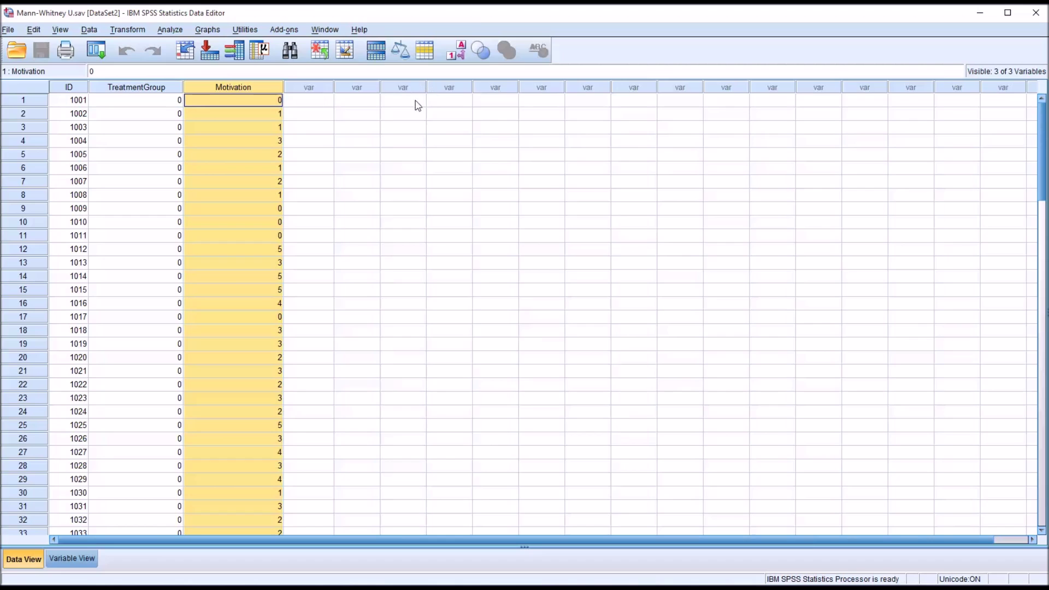
pyautogui.click(315, 103)
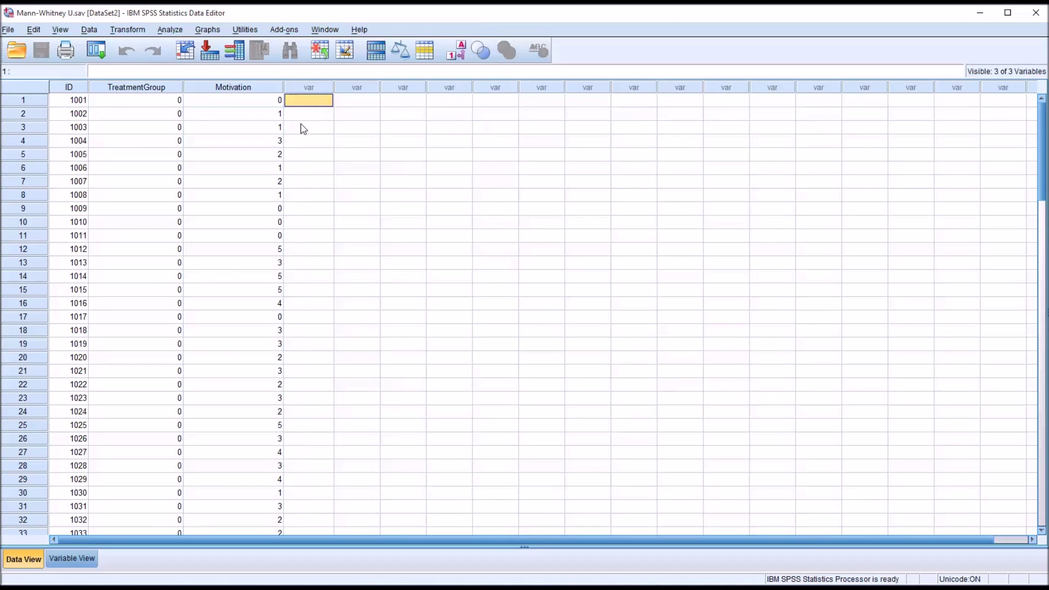
# Inspect Motivation's value label definitions in Variable View, then return to the data grid
pyautogui.click(81, 556)
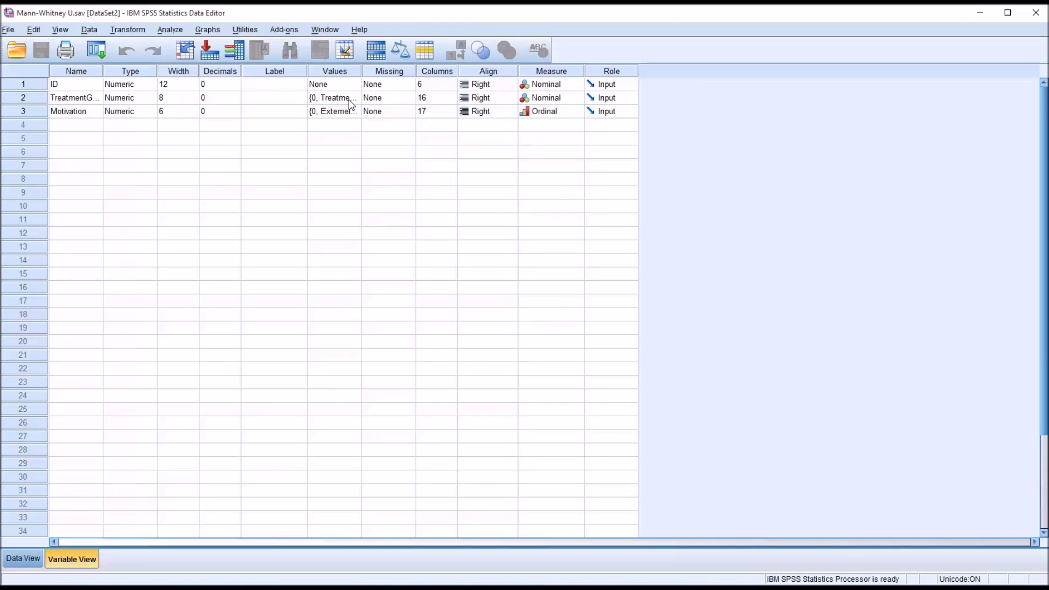
pyautogui.click(343, 112)
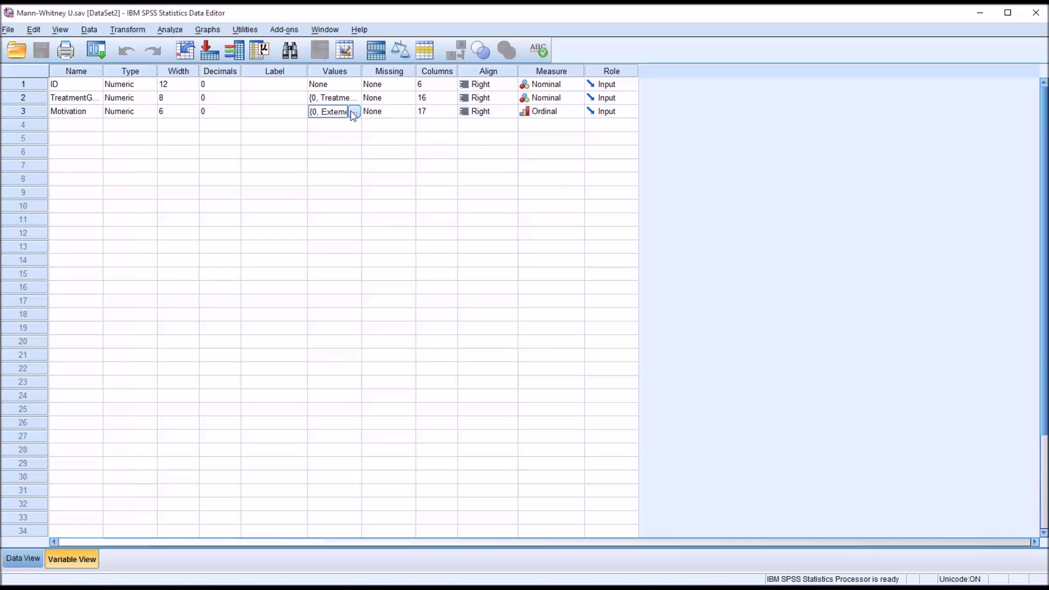
pyautogui.click(355, 111)
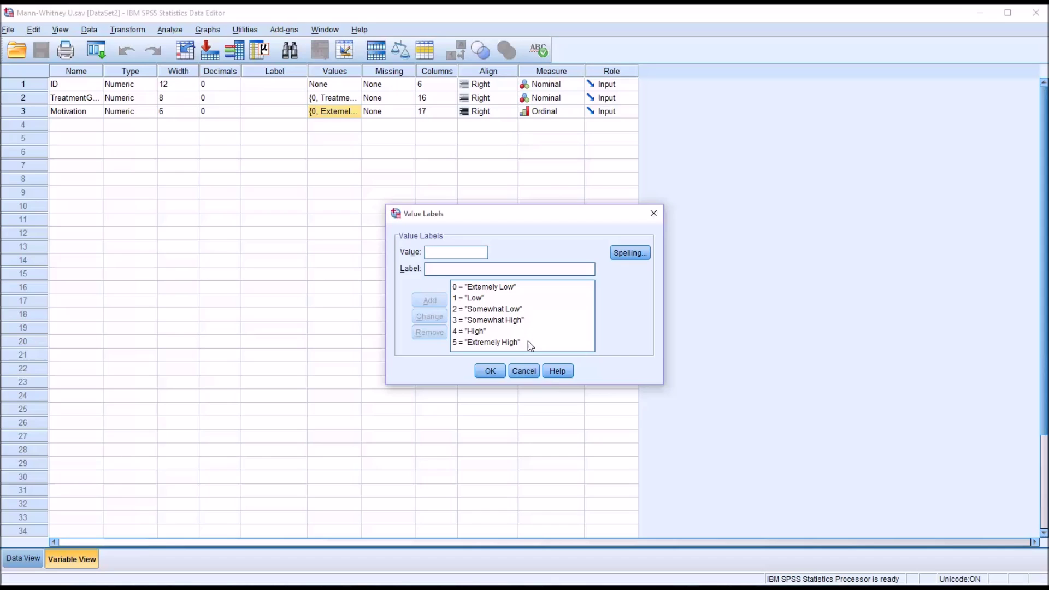
pyautogui.click(490, 371)
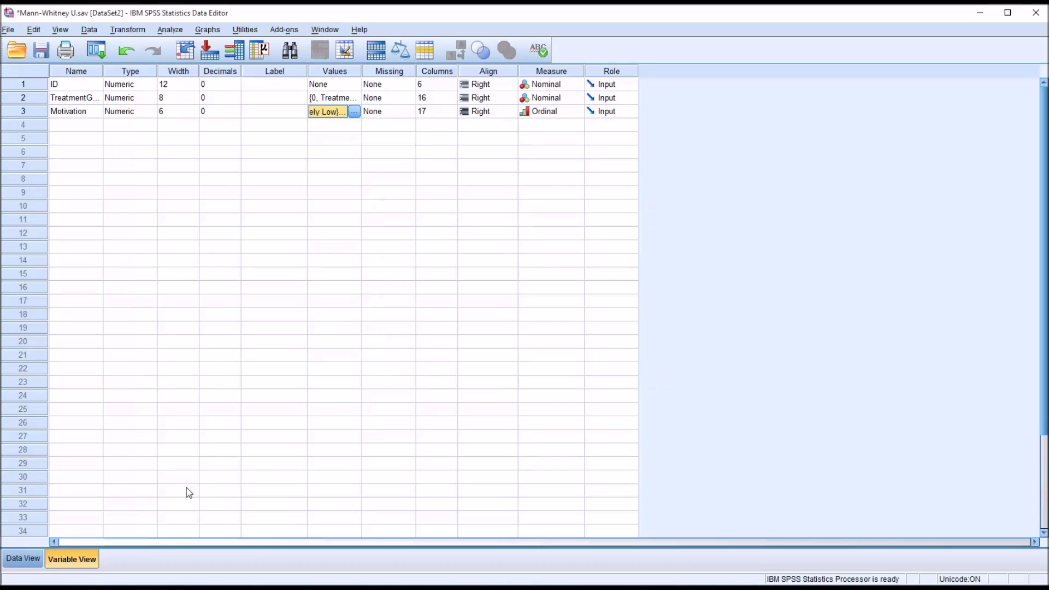
pyautogui.click(23, 557)
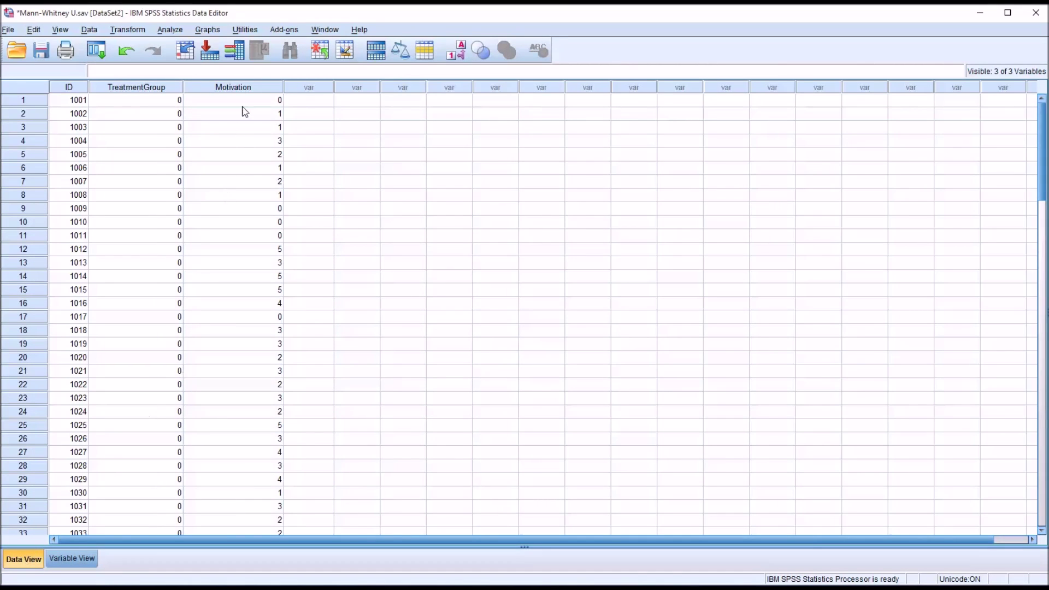
# Switch the grid to value labels, so TreatmentGroup reads Treatment and Motivation shows labels
pyautogui.click(241, 87)
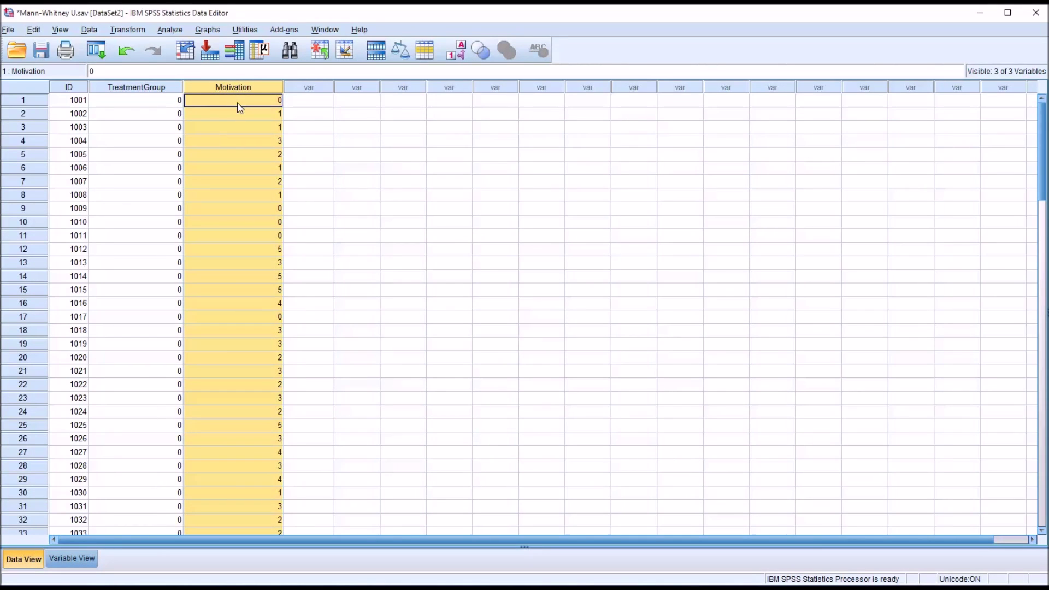
pyautogui.click(290, 104)
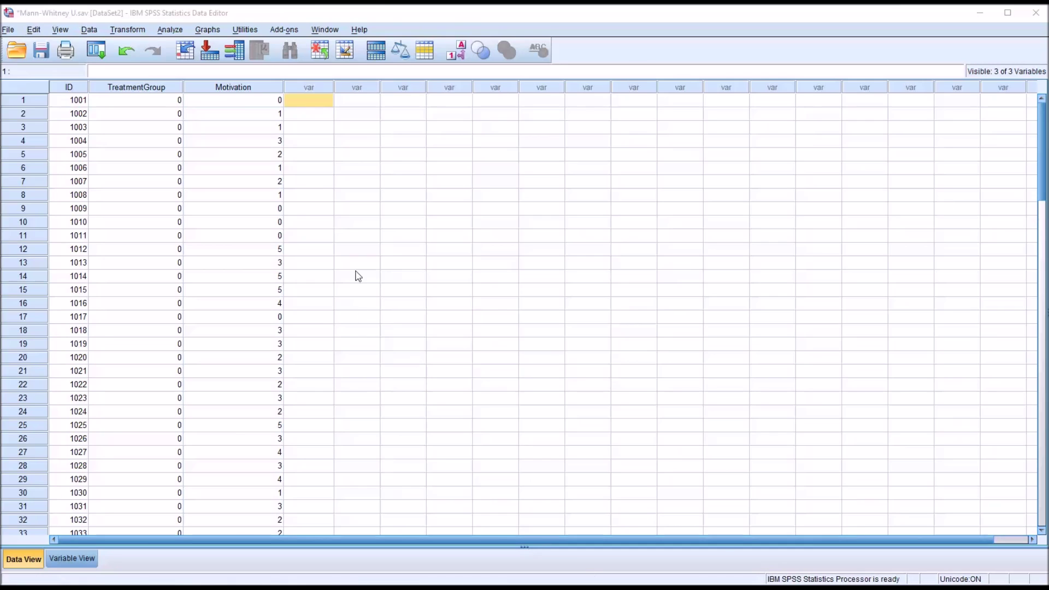
pyautogui.click(214, 88)
pyautogui.click(217, 104)
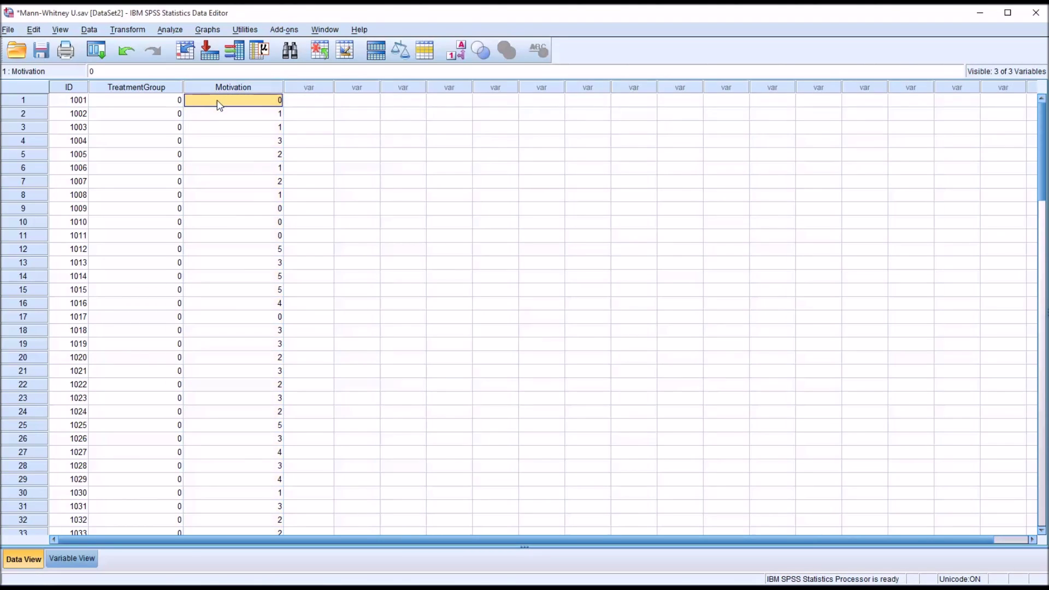
pyautogui.click(134, 102)
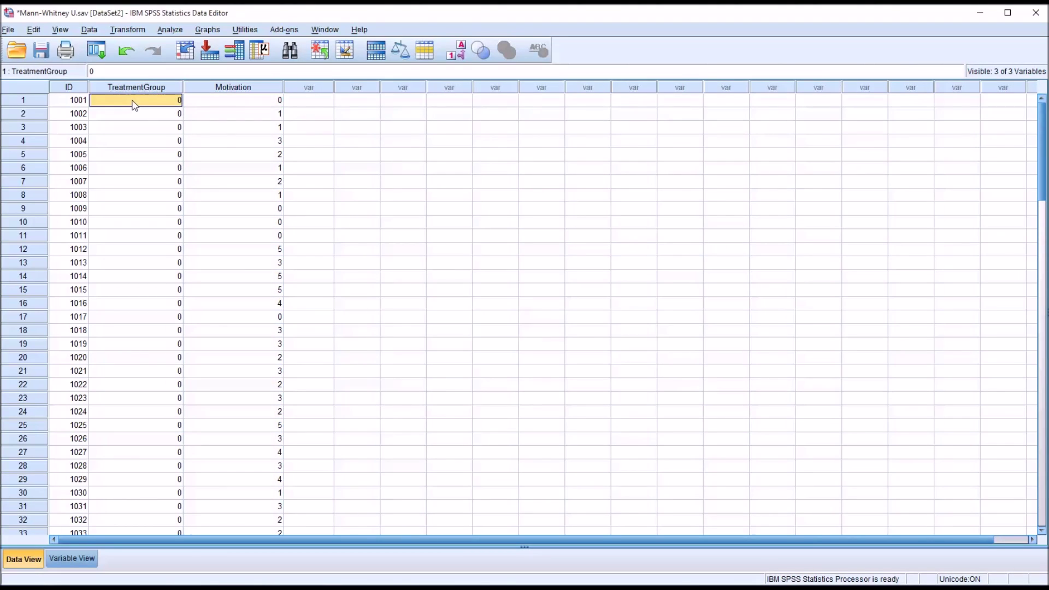
pyautogui.click(145, 88)
pyautogui.click(147, 102)
pyautogui.click(458, 53)
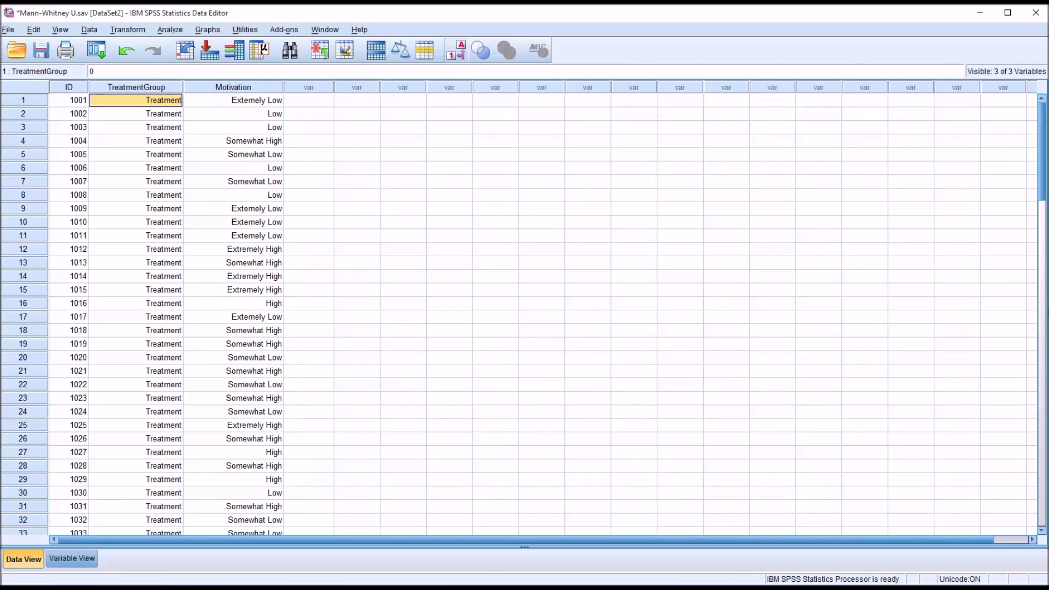
pyautogui.moveTo(1043, 164); pyautogui.dragTo(1032, 130)
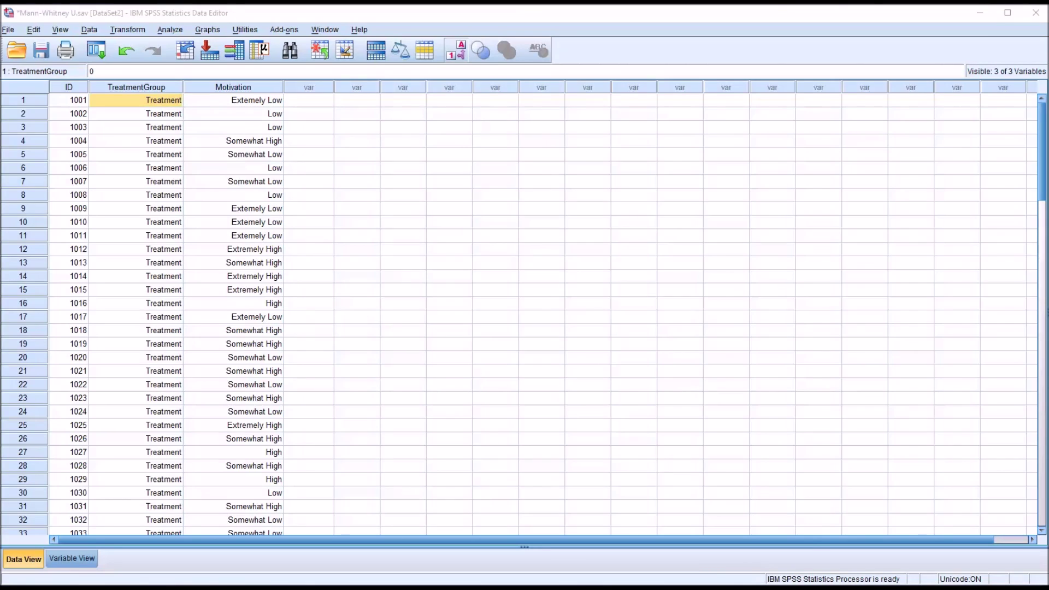
# Open the legacy 2 Independent Samples nonparametric test from Analyze > Nonparametric Tests
pyautogui.click(319, 103)
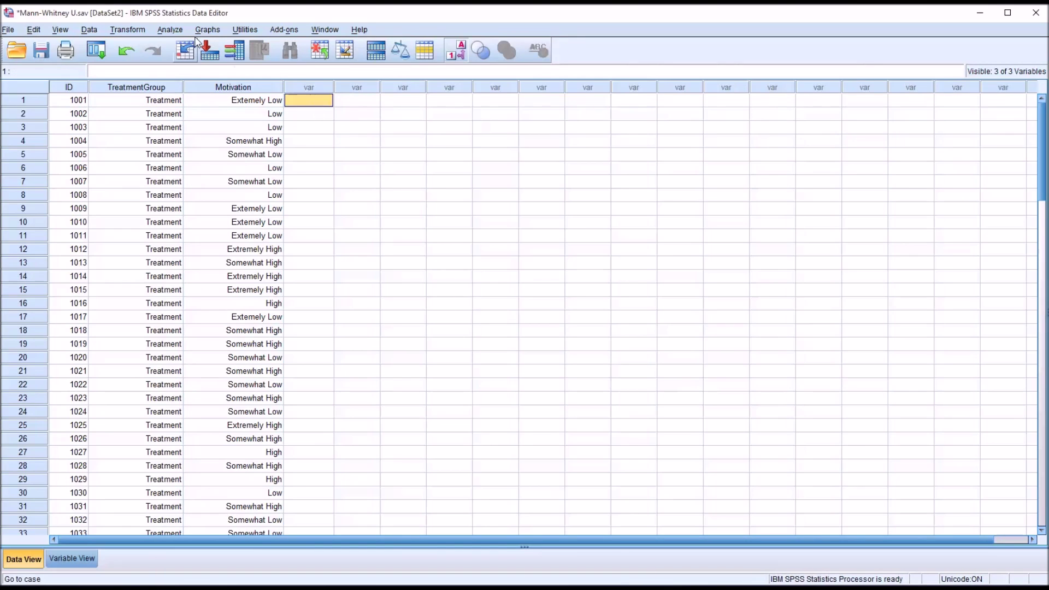
pyautogui.click(176, 30)
pyautogui.moveTo(222, 221)
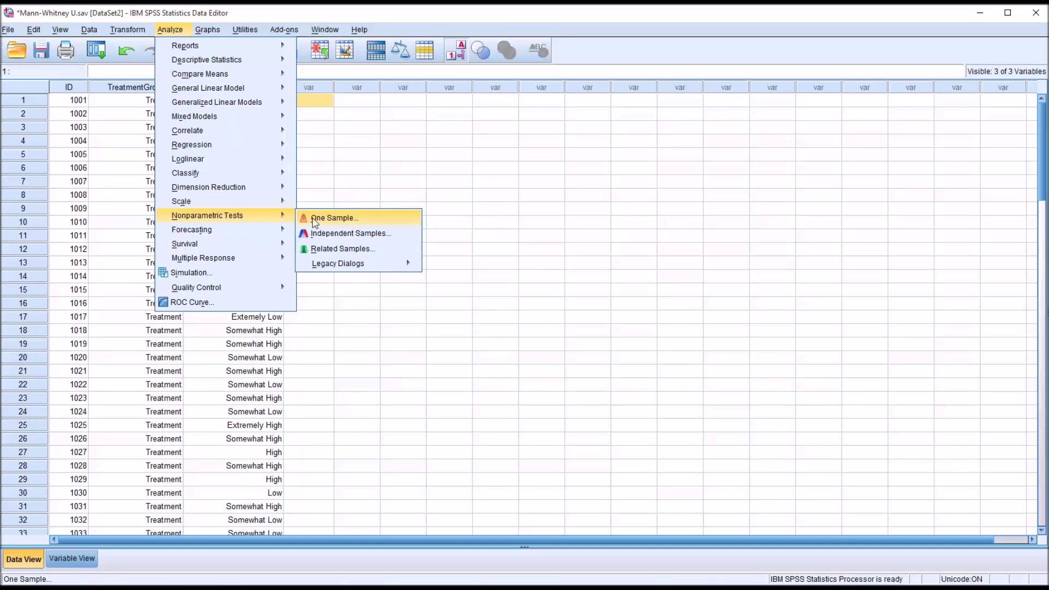
pyautogui.moveTo(334, 268)
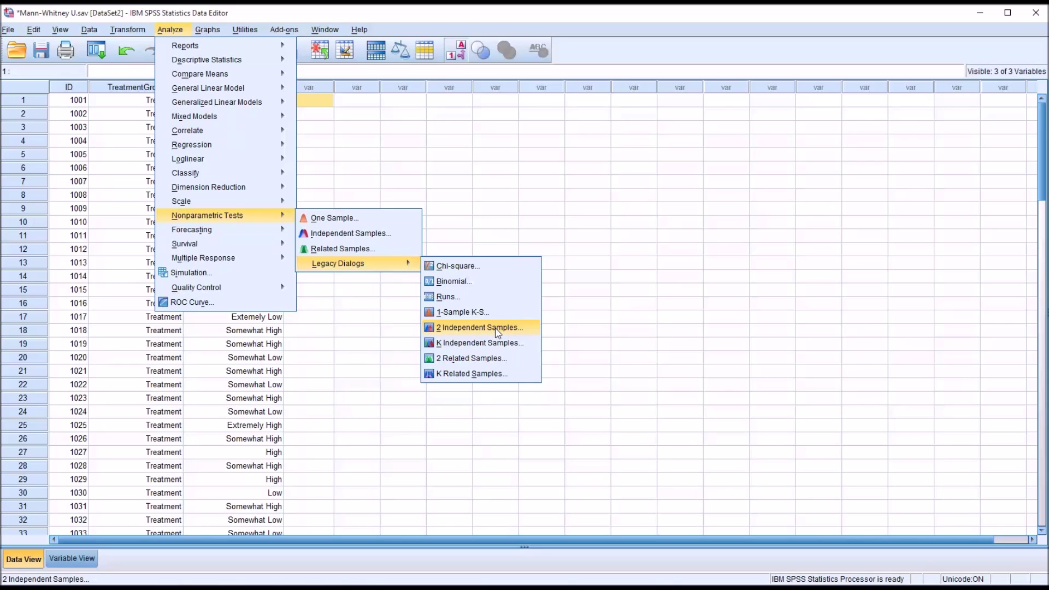
pyautogui.click(453, 329)
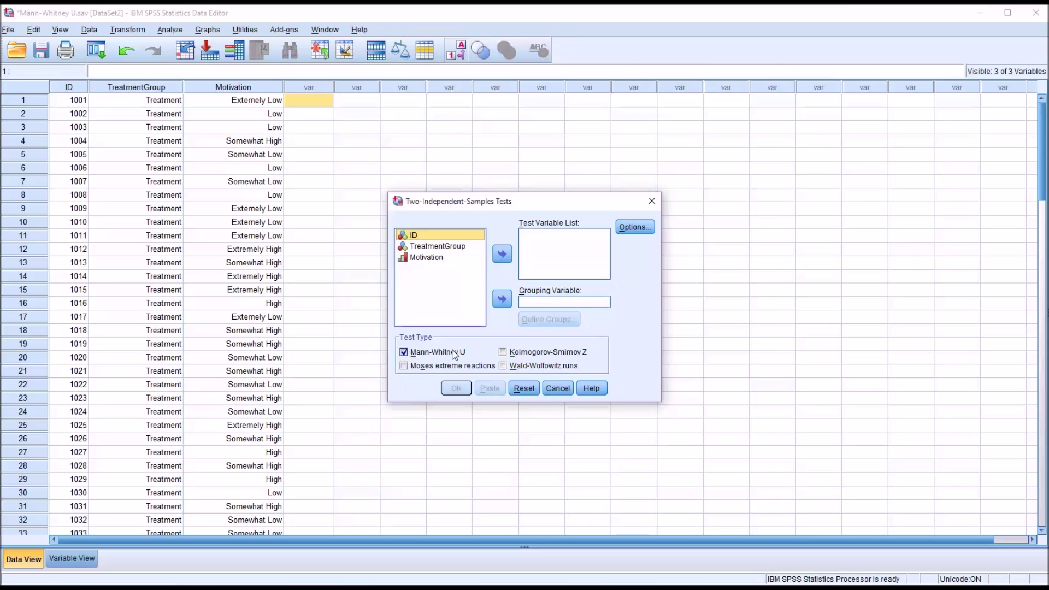
# Add Kolmogorov-Smirnov Z, Moses extreme reactions and Wald-Wolfowitz runs alongside Mann-Whitney U
pyautogui.click(502, 353)
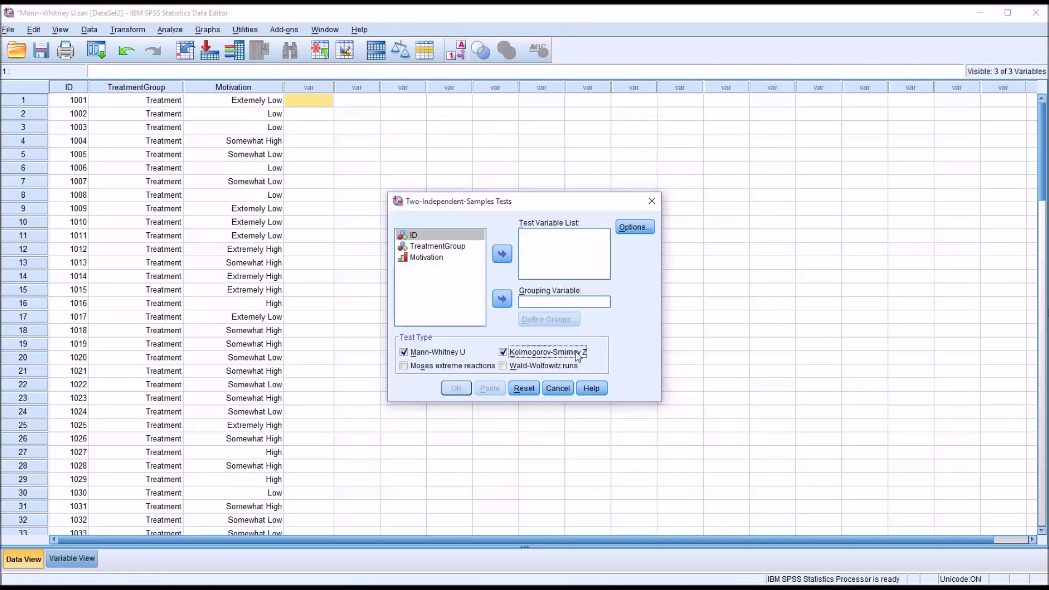
pyautogui.click(430, 367)
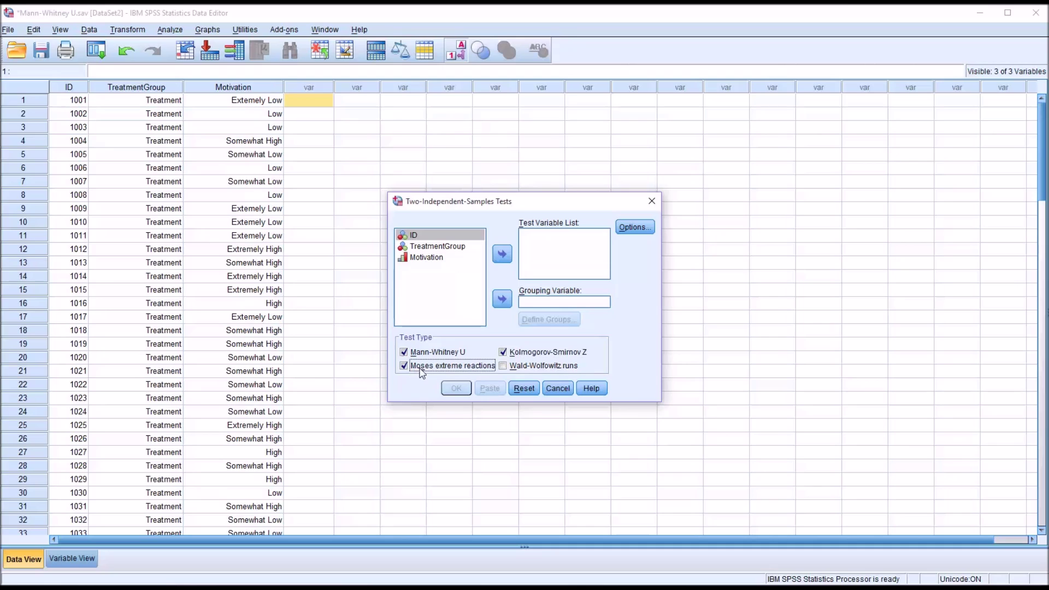
pyautogui.click(503, 369)
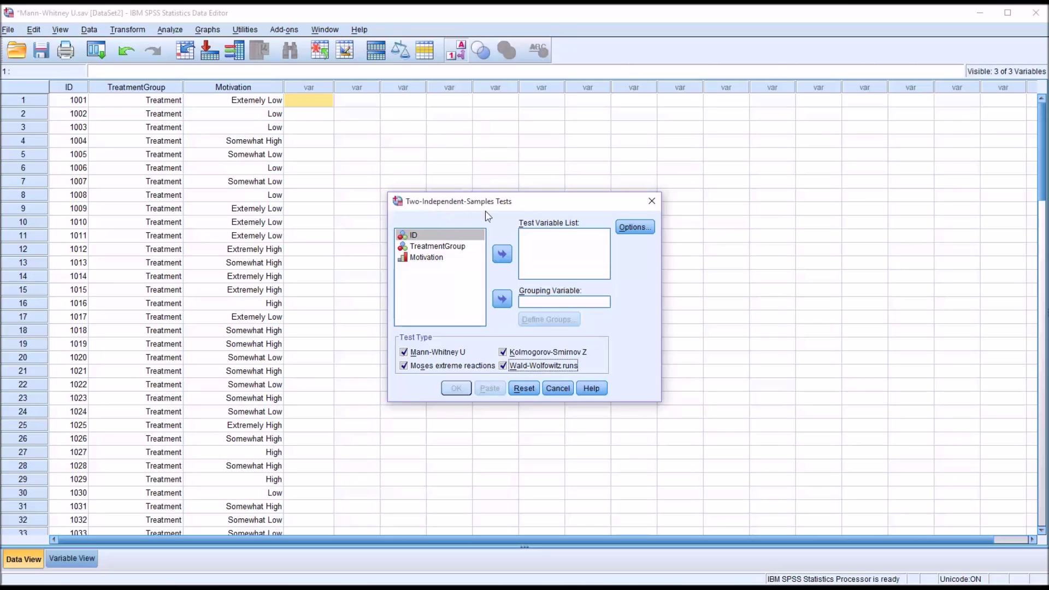
pyautogui.click(632, 228)
# Request Descriptive statistics in the test Options
pyautogui.click(472, 277)
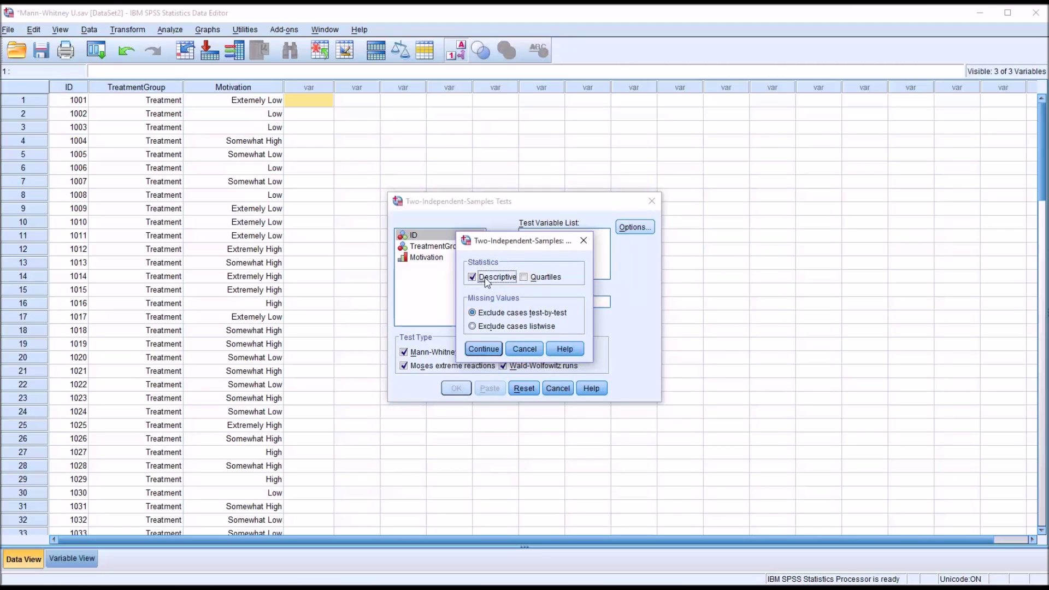
pyautogui.click(525, 277)
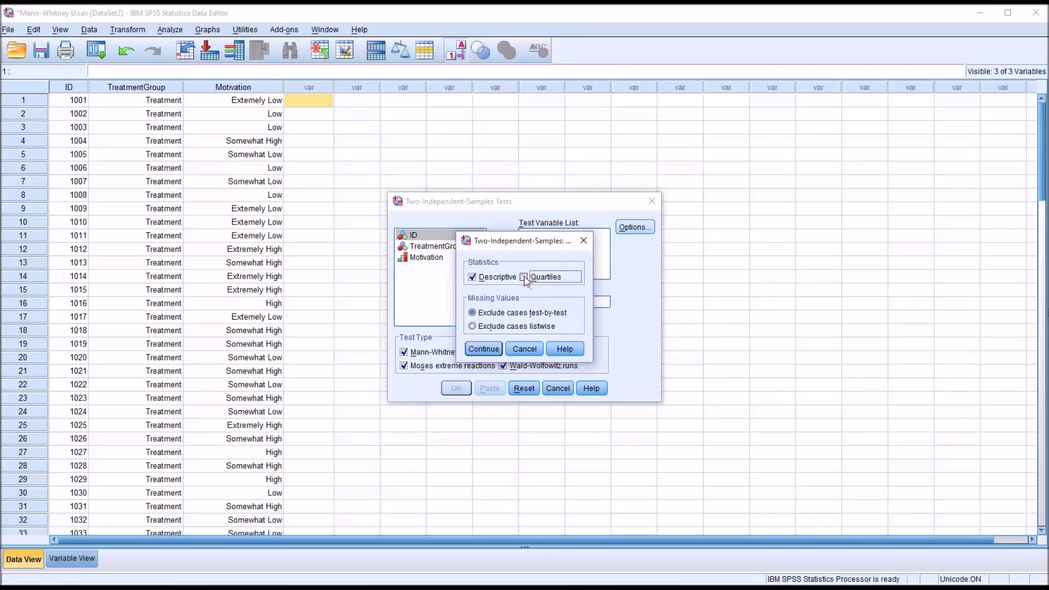
pyautogui.click(484, 350)
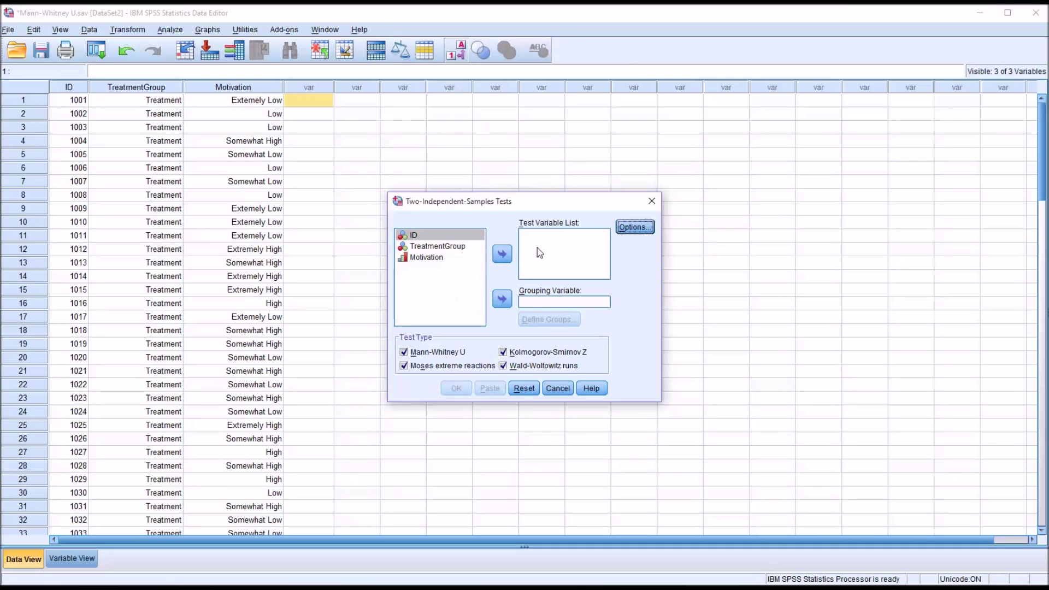
# Make Motivation the test variable and TreatmentGroup the grouping variable
pyautogui.click(431, 258)
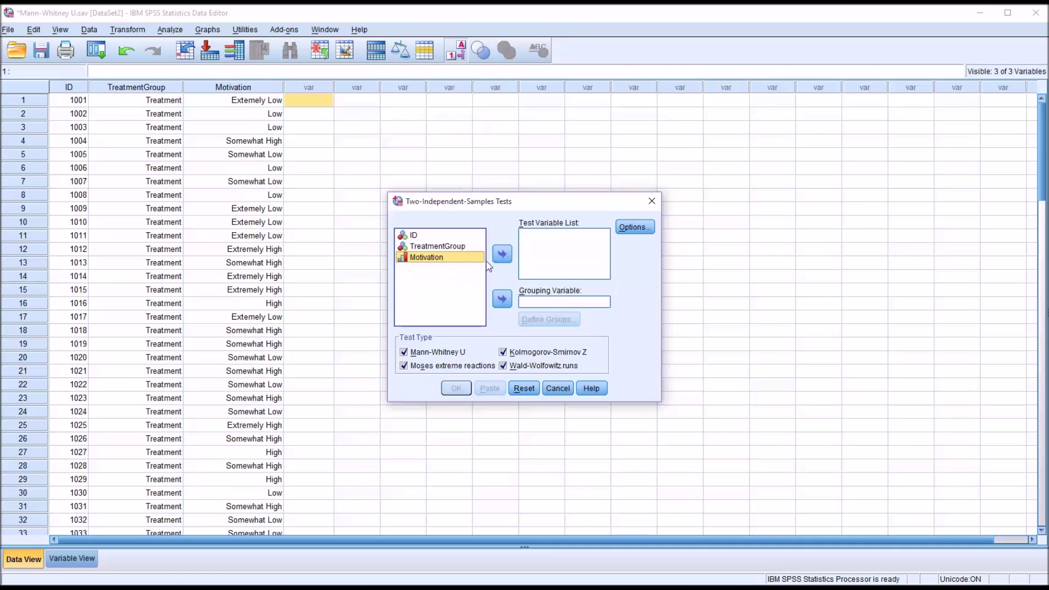
pyautogui.click(501, 254)
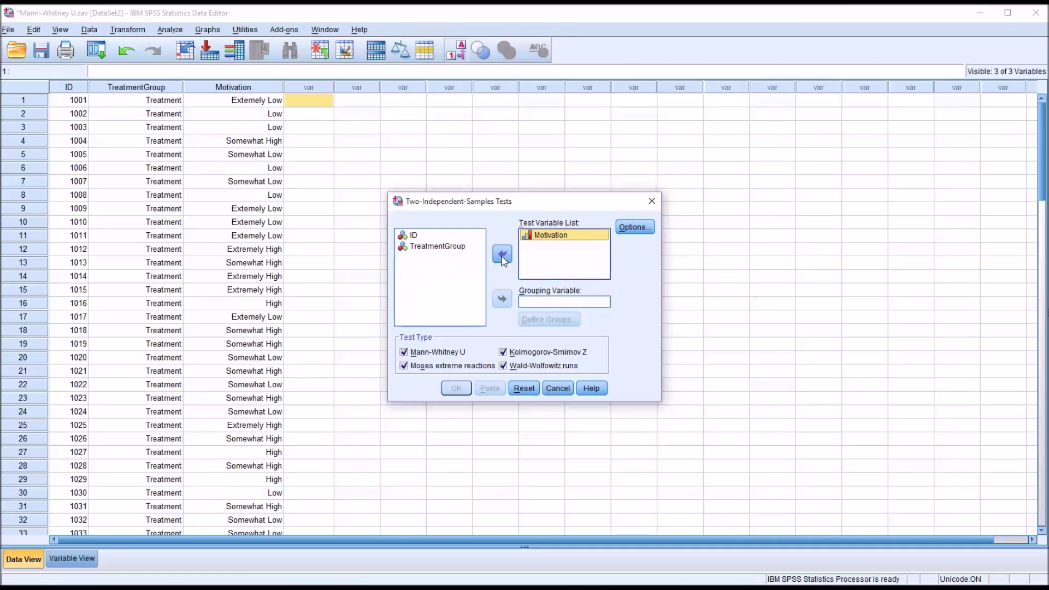
pyautogui.click(432, 247)
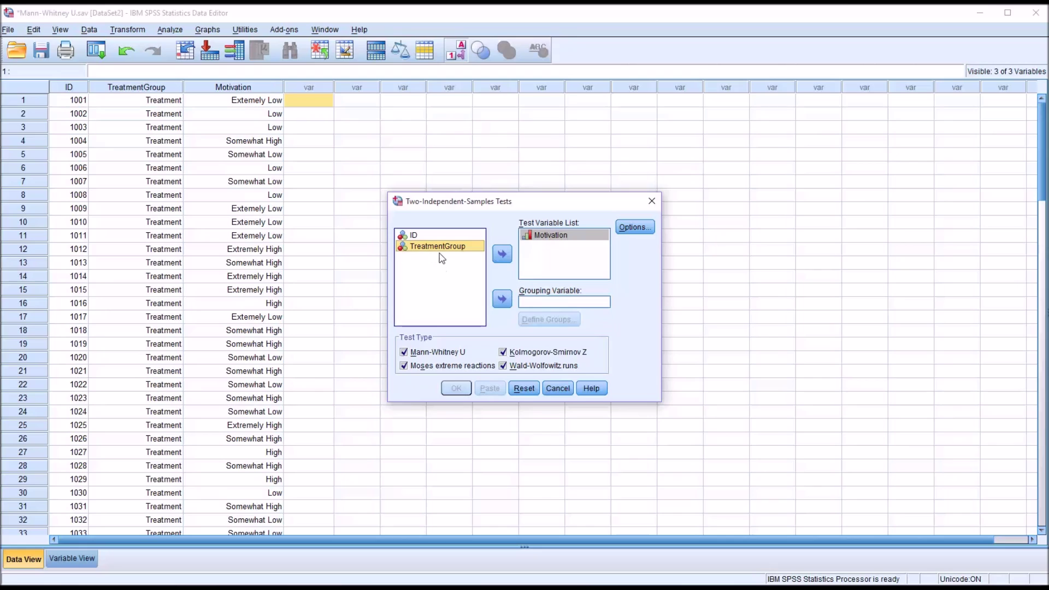
pyautogui.click(502, 299)
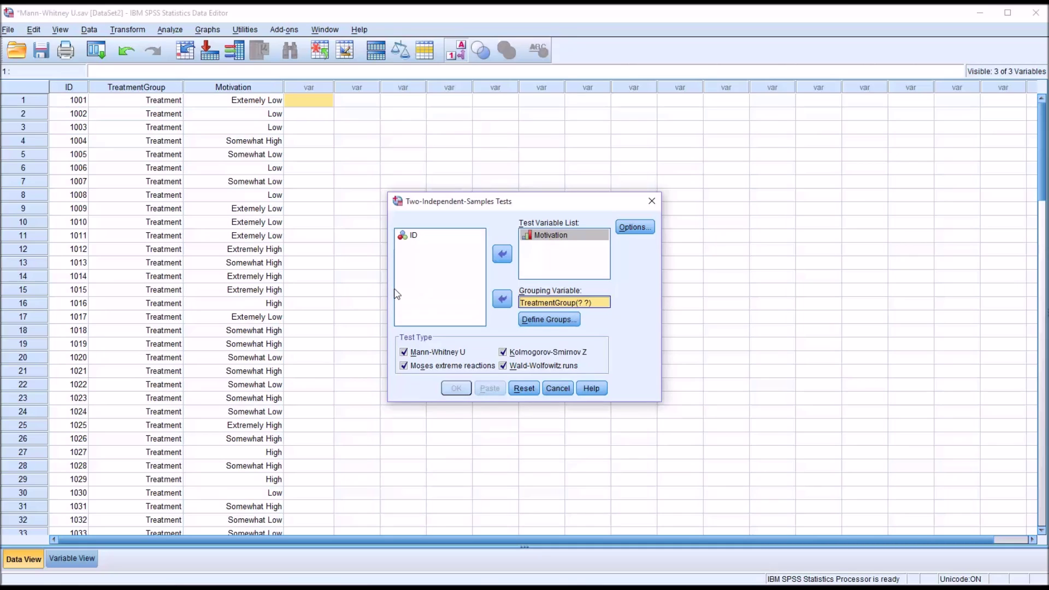
pyautogui.click(535, 322)
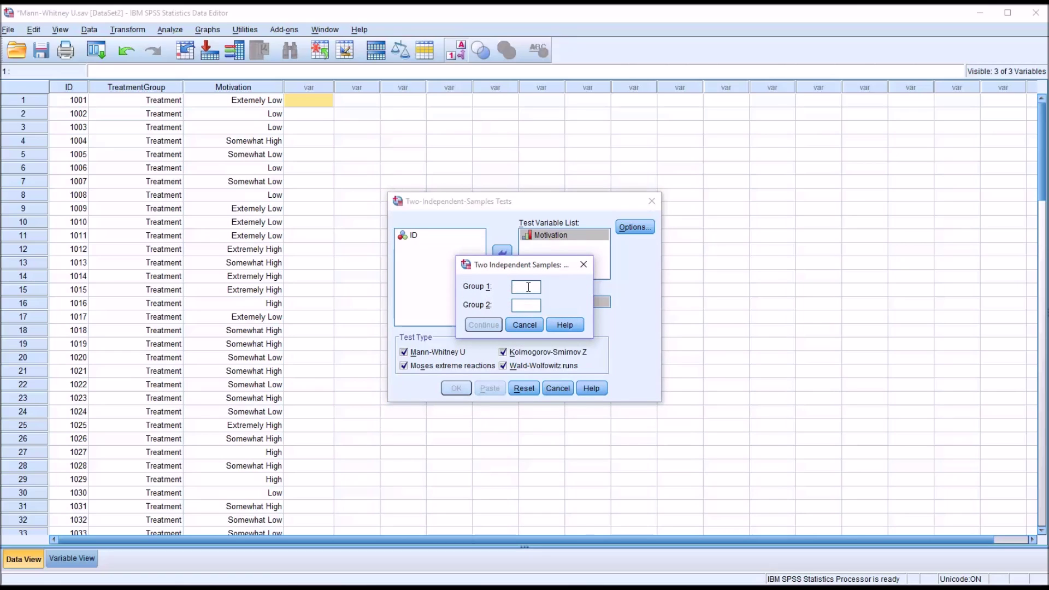
# Define groups 0 and 1 and run the tests, giving Mann-Whitney U 824.000, p = .003
pyautogui.write('1')
pyautogui.click(483, 325)
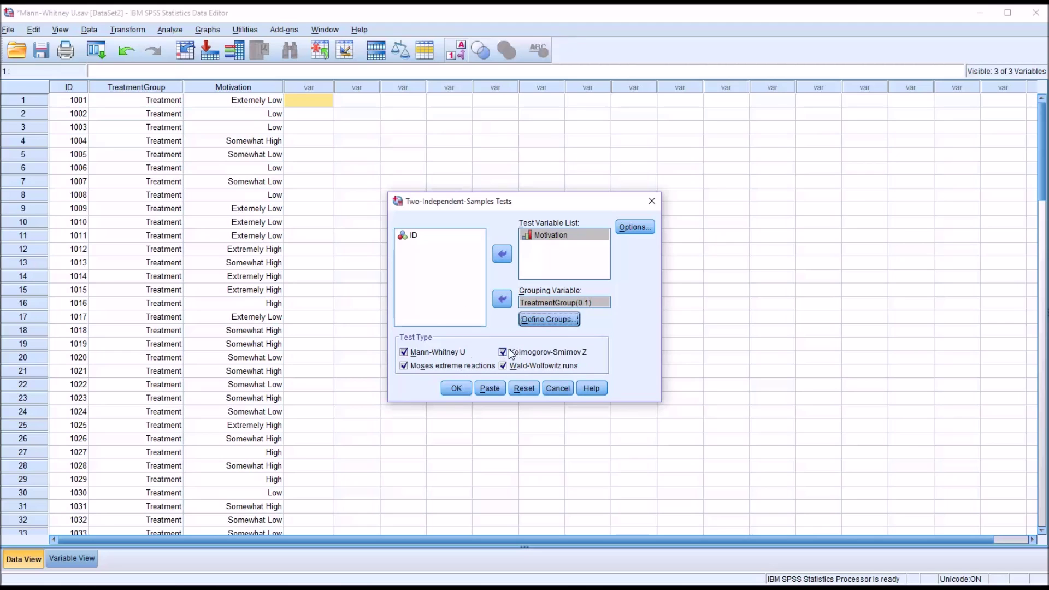
pyautogui.click(456, 389)
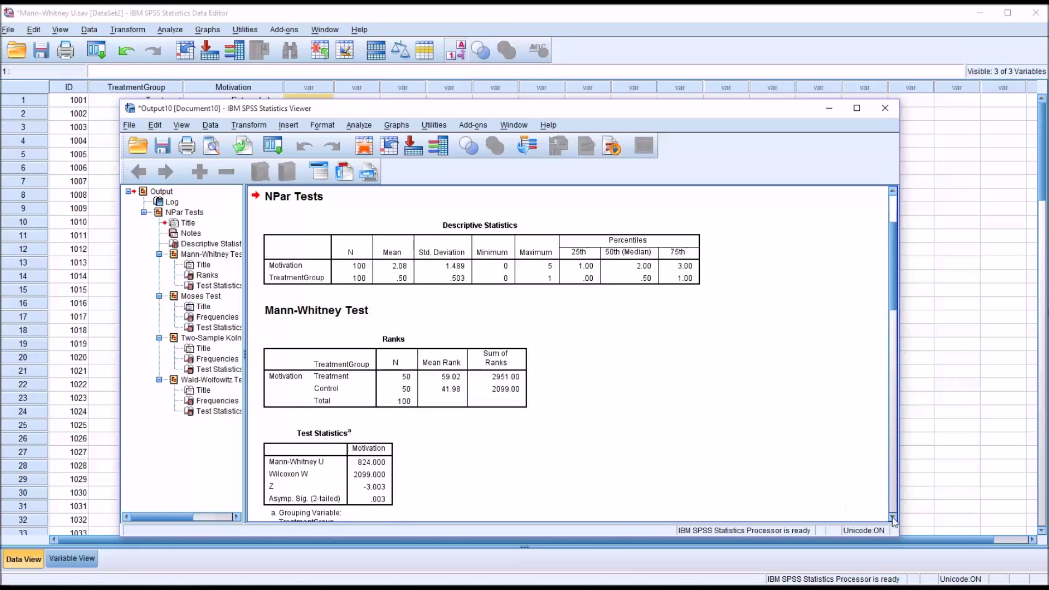
# Review the Ranks and Mann-Whitney Test Statistics tables: U 824.000, significance .003
pyautogui.scroll(-4, 892, 518)
pyautogui.scroll(-3, 894, 521)
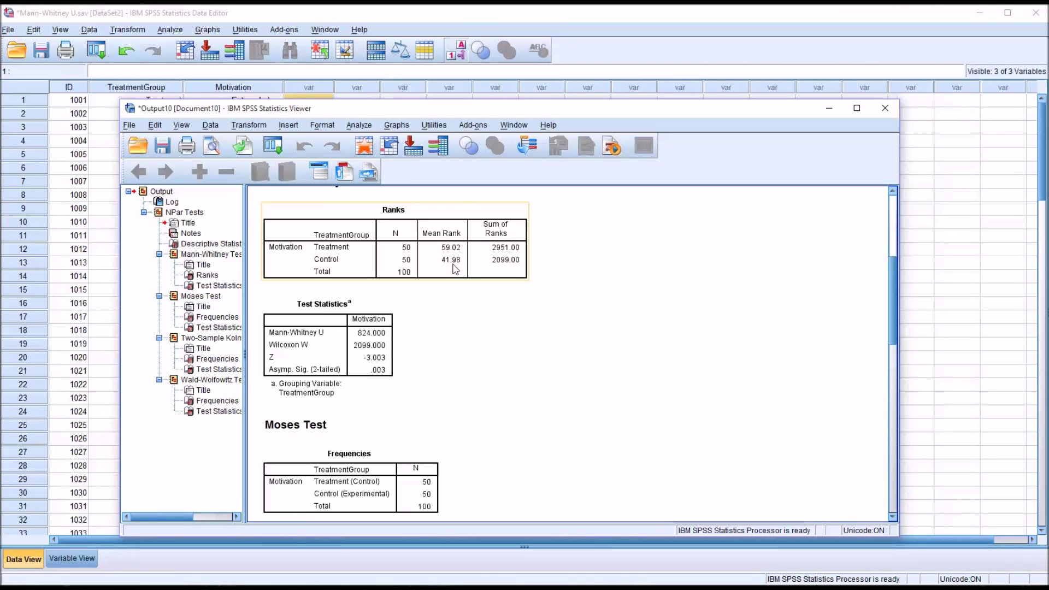
pyautogui.click(455, 285)
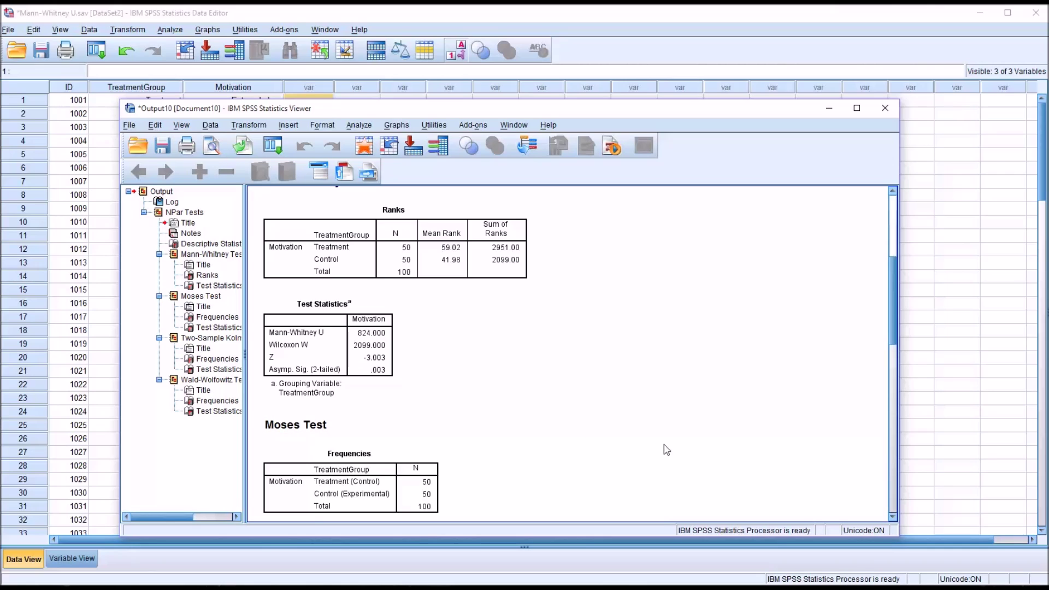
pyautogui.click(466, 270)
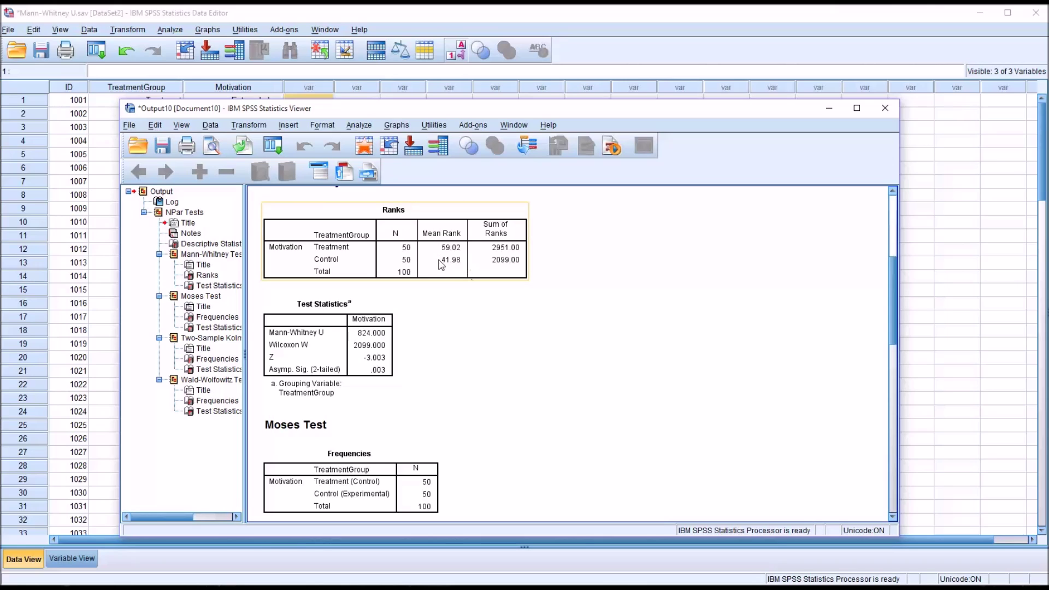
pyautogui.click(452, 305)
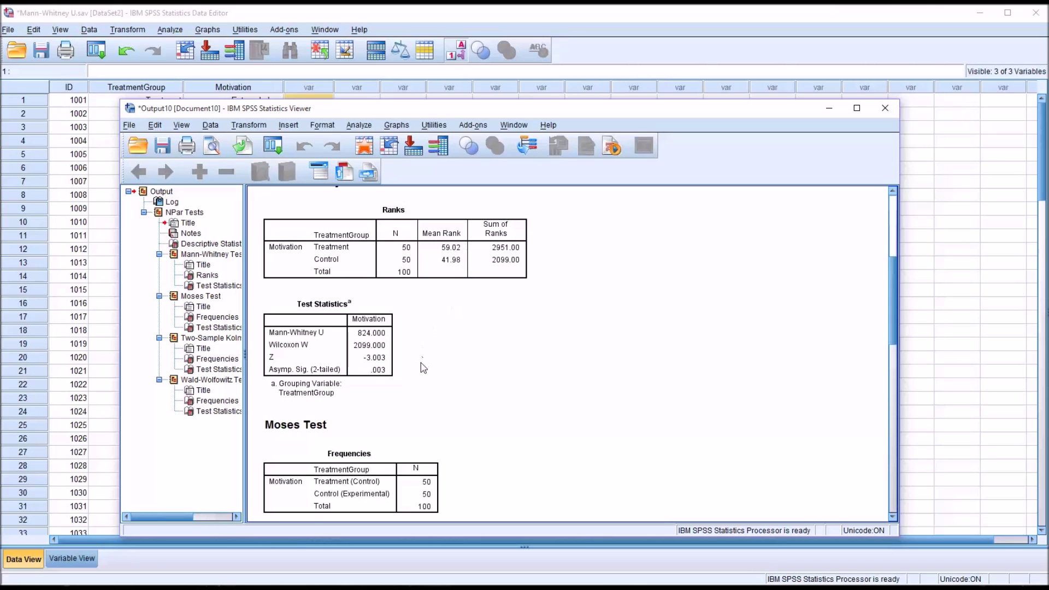
pyautogui.click(380, 389)
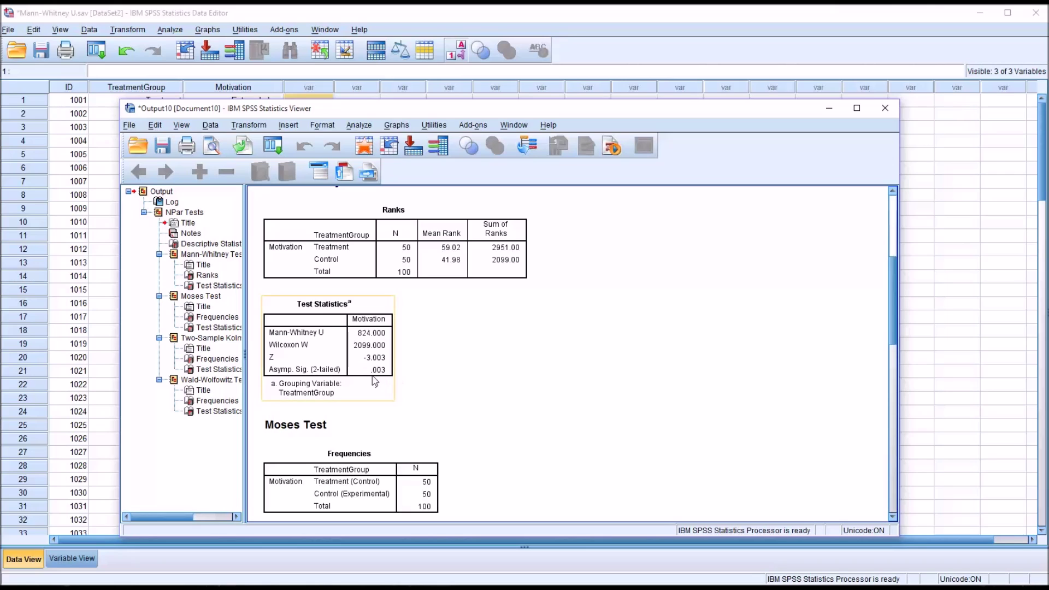
pyautogui.click(413, 381)
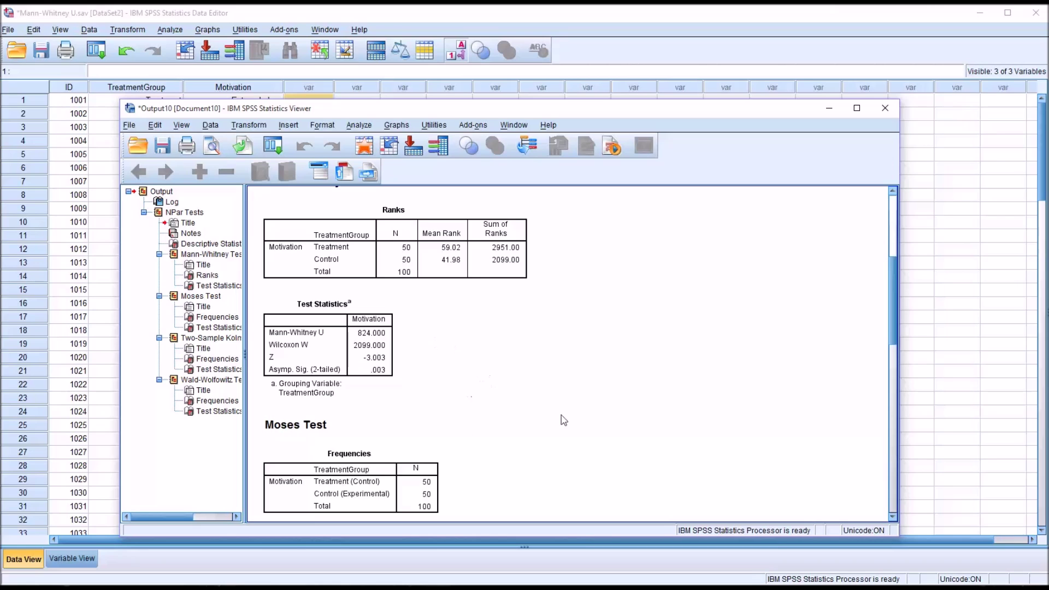
# Review the Moses Test statistics: observed span sig. .002, trimmed span sig. .380
pyautogui.click(893, 517)
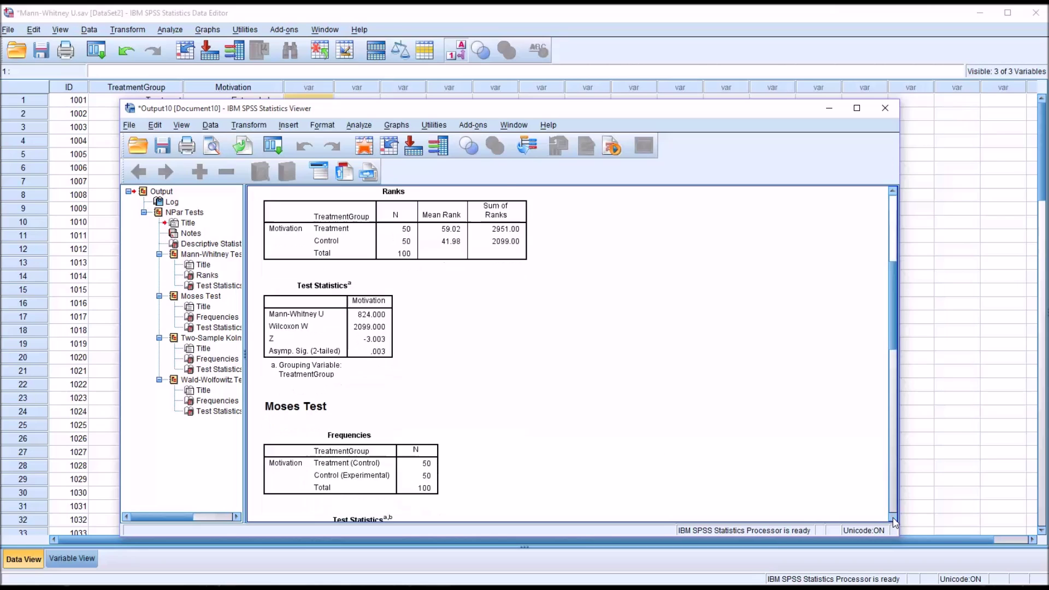
pyautogui.click(893, 519)
pyautogui.click(893, 519)
pyautogui.click(893, 518)
pyautogui.click(893, 519)
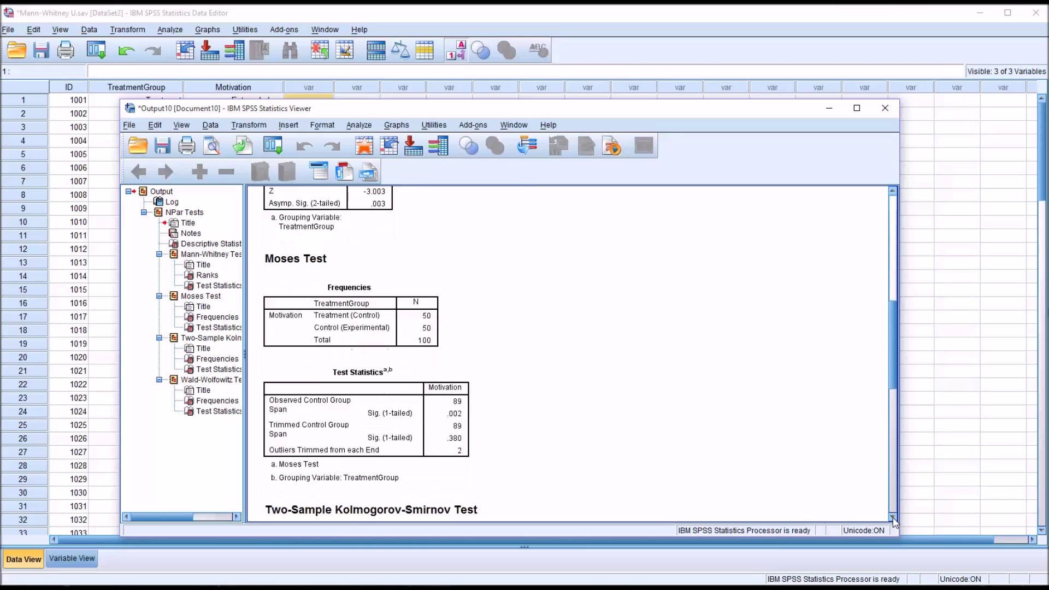
pyautogui.click(893, 519)
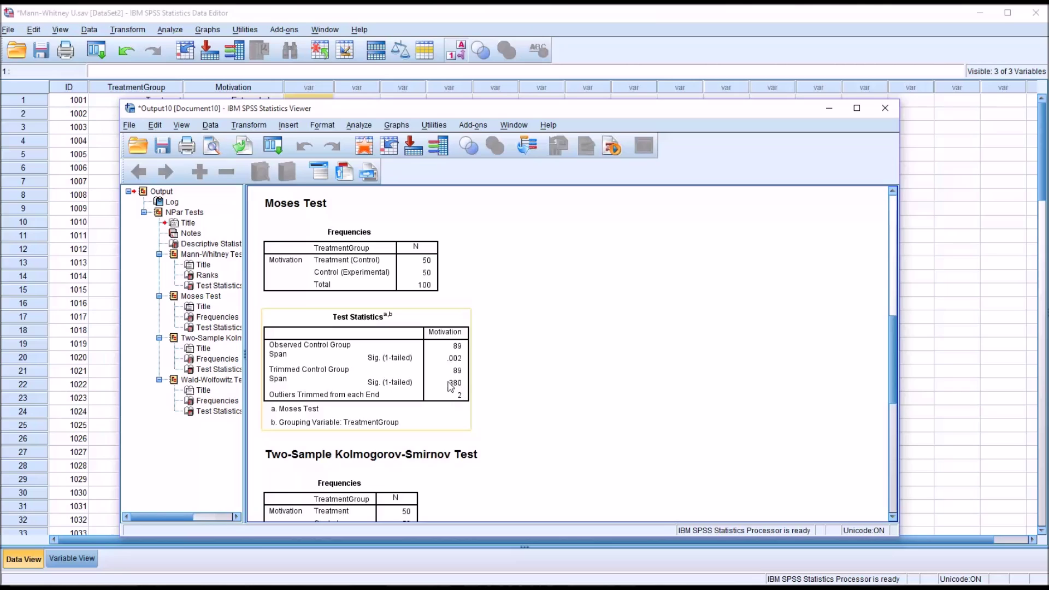
pyautogui.click(501, 390)
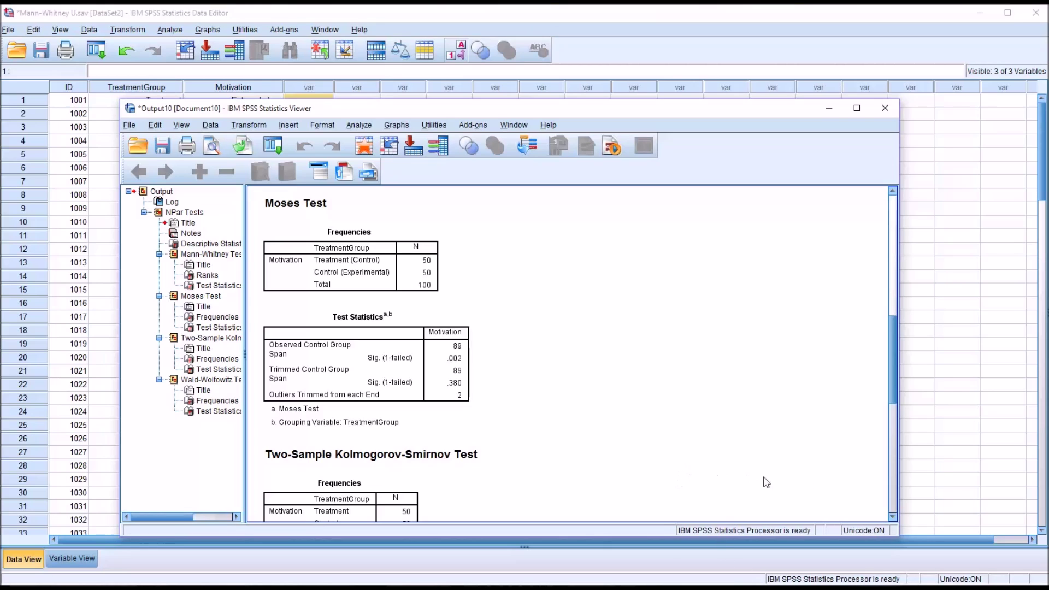
pyautogui.click(893, 517)
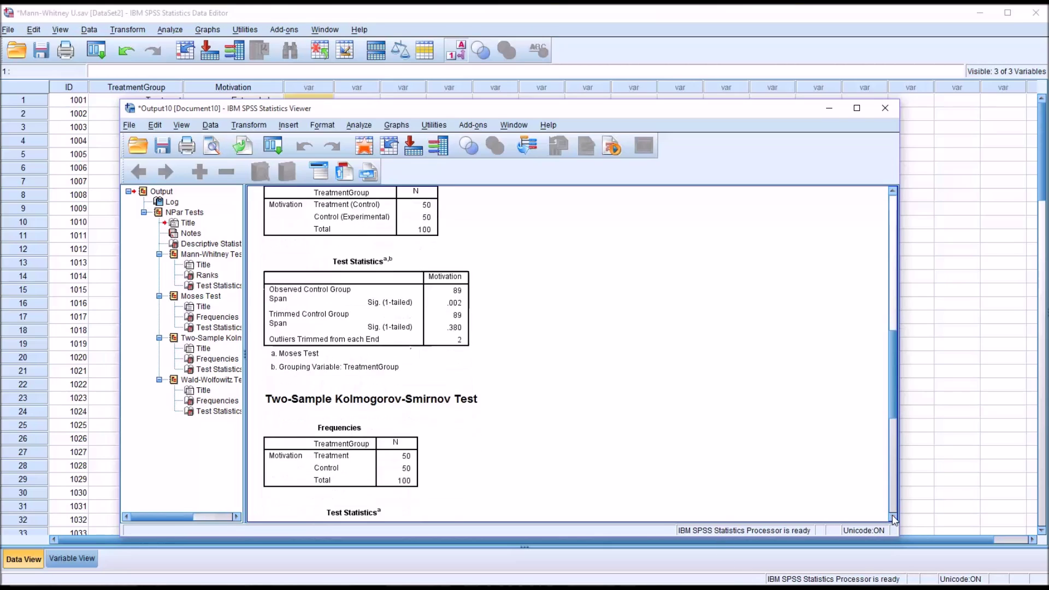
# Review the Kolmogorov-Smirnov Test Statistics table: Z 1.400, significance .040
pyautogui.click(893, 517)
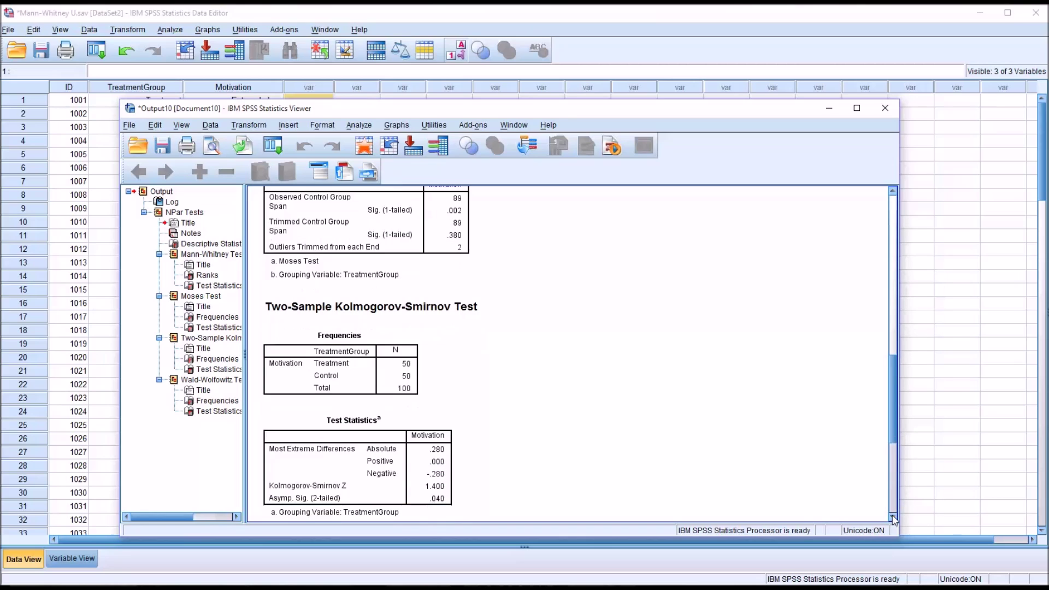
pyautogui.click(893, 518)
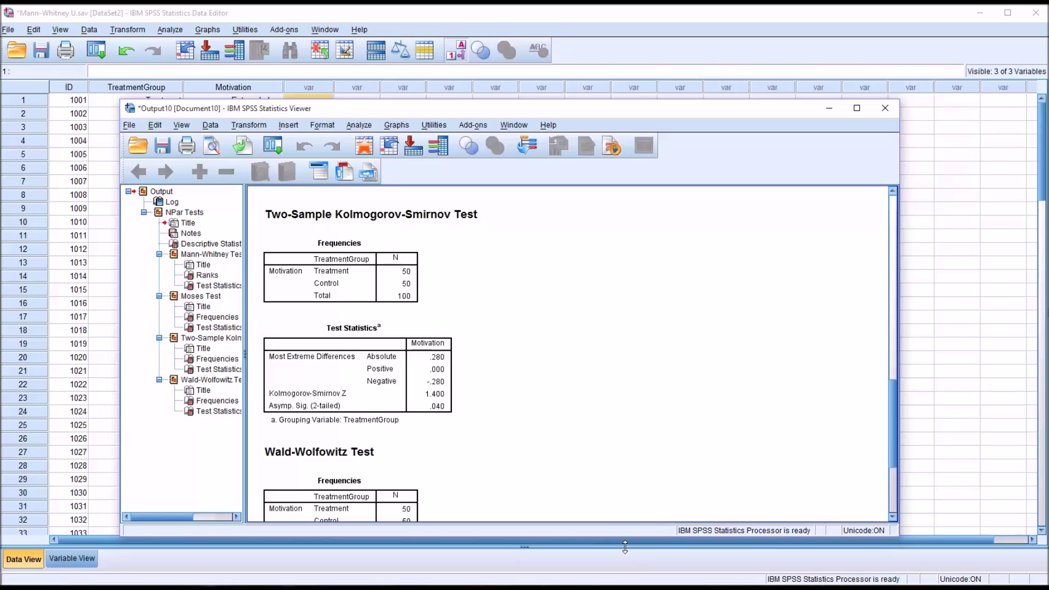
pyautogui.click(452, 343)
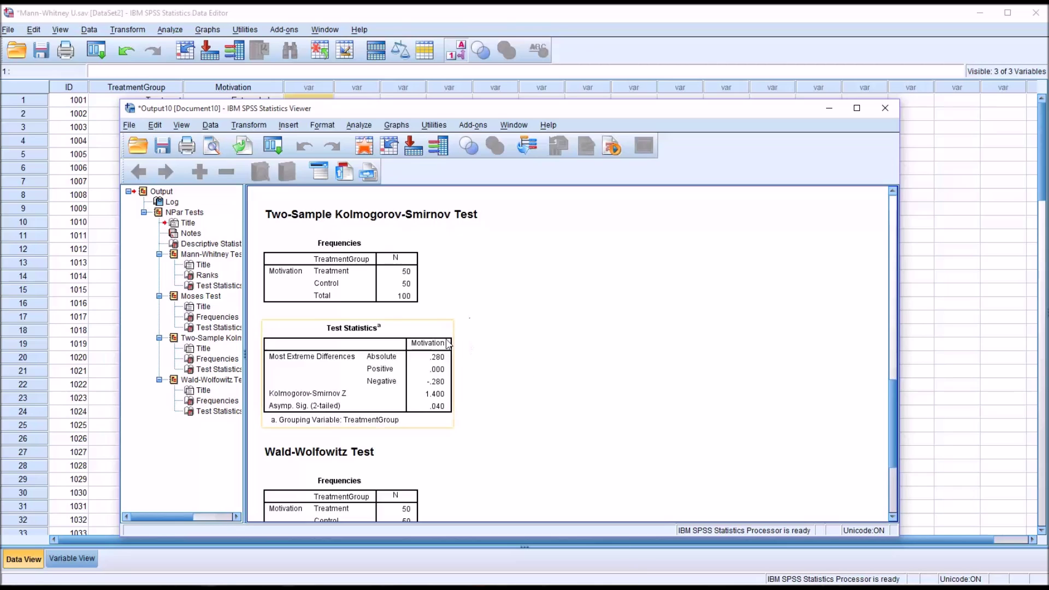
pyautogui.click(463, 329)
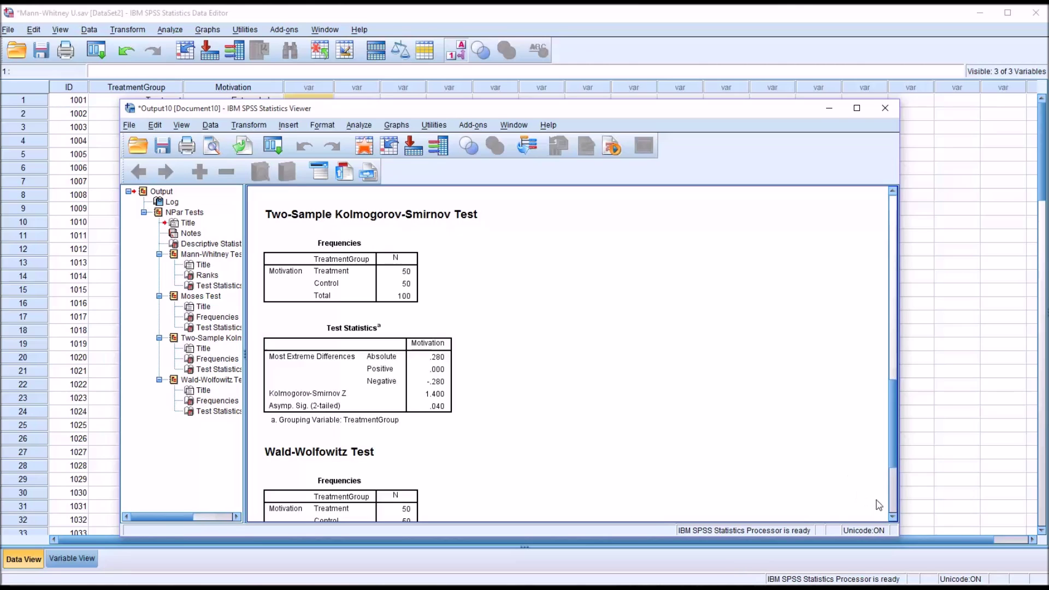
pyautogui.moveTo(893, 519); pyautogui.dragTo(894, 519)
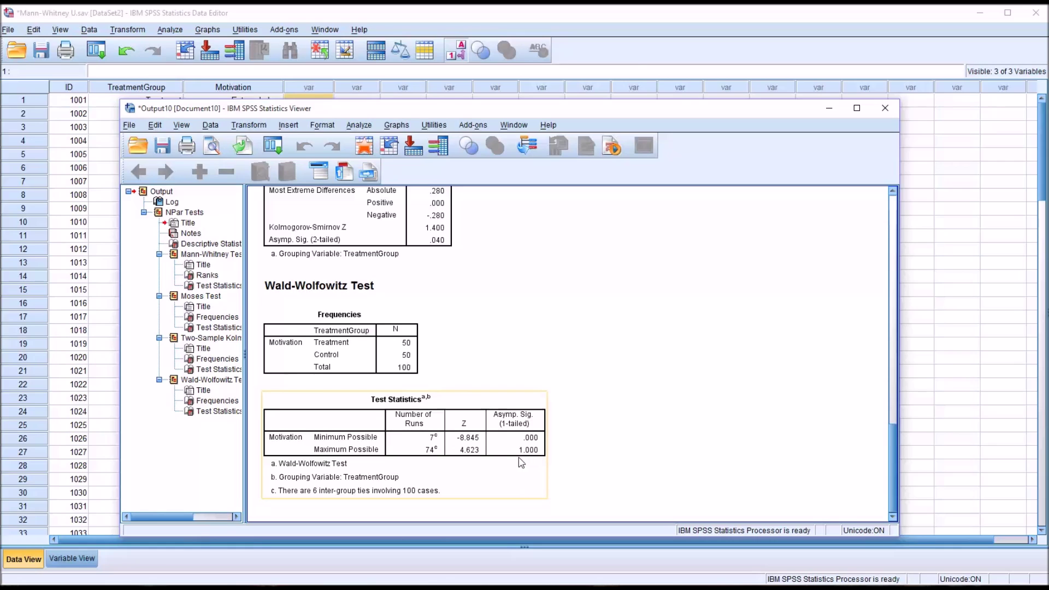
# Review the Wald-Wolfowitz statistics, with minimum runs 7 and maximum runs 74
pyautogui.click(640, 492)
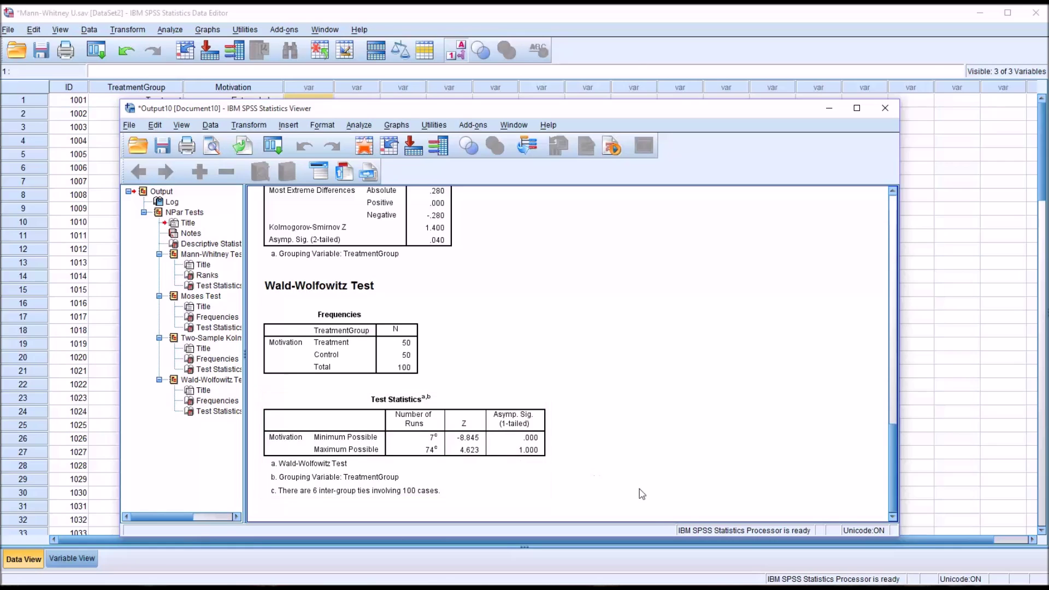